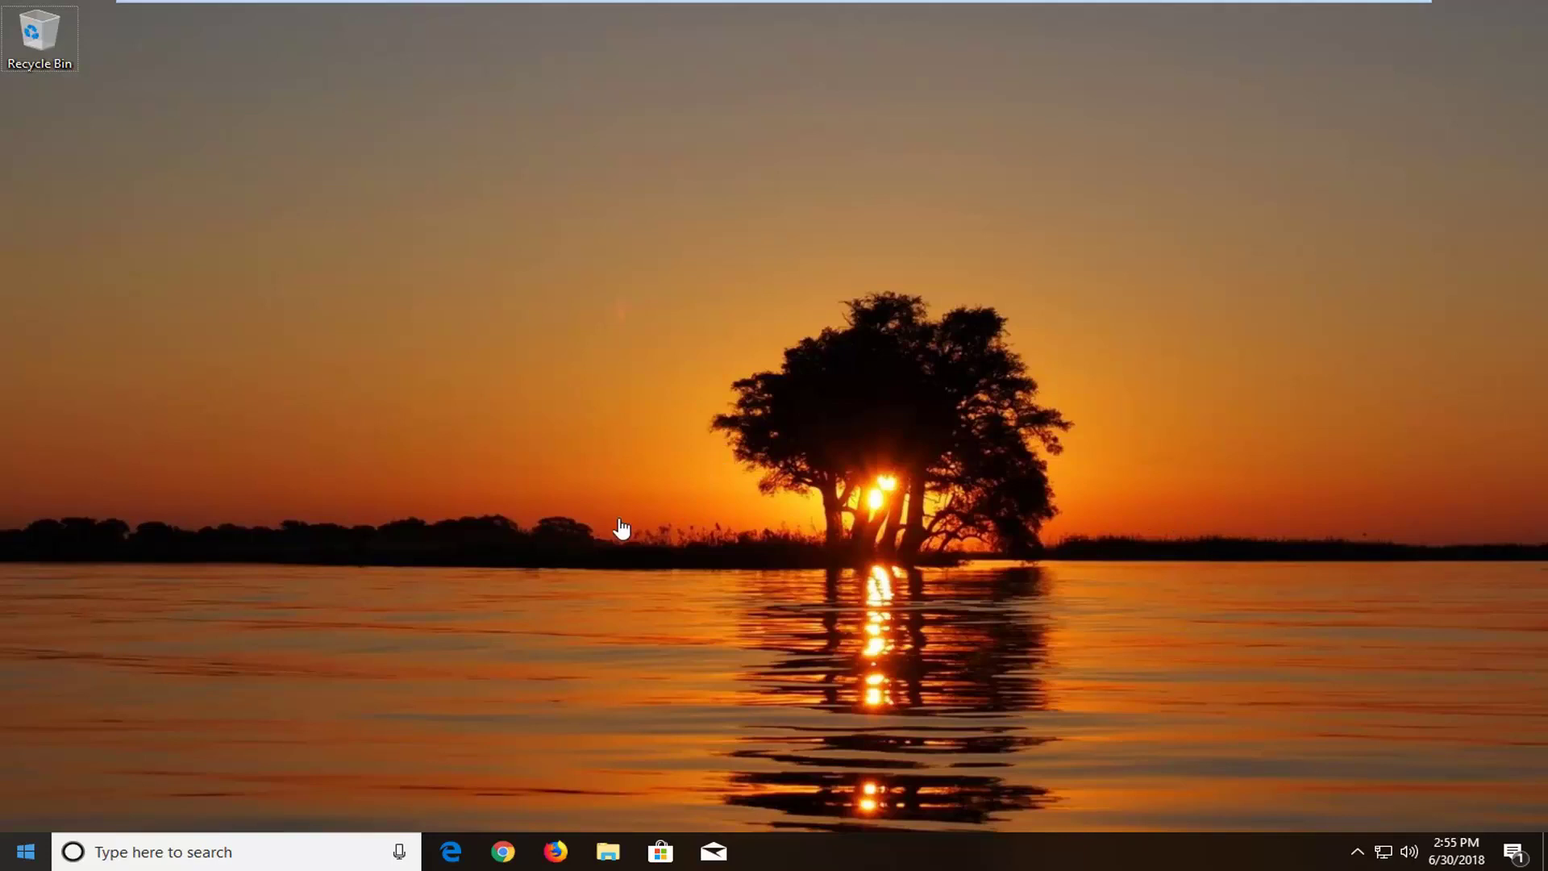
Run wsreset as administrator from the Start menu to reset the Store cache.
click(21, 852)
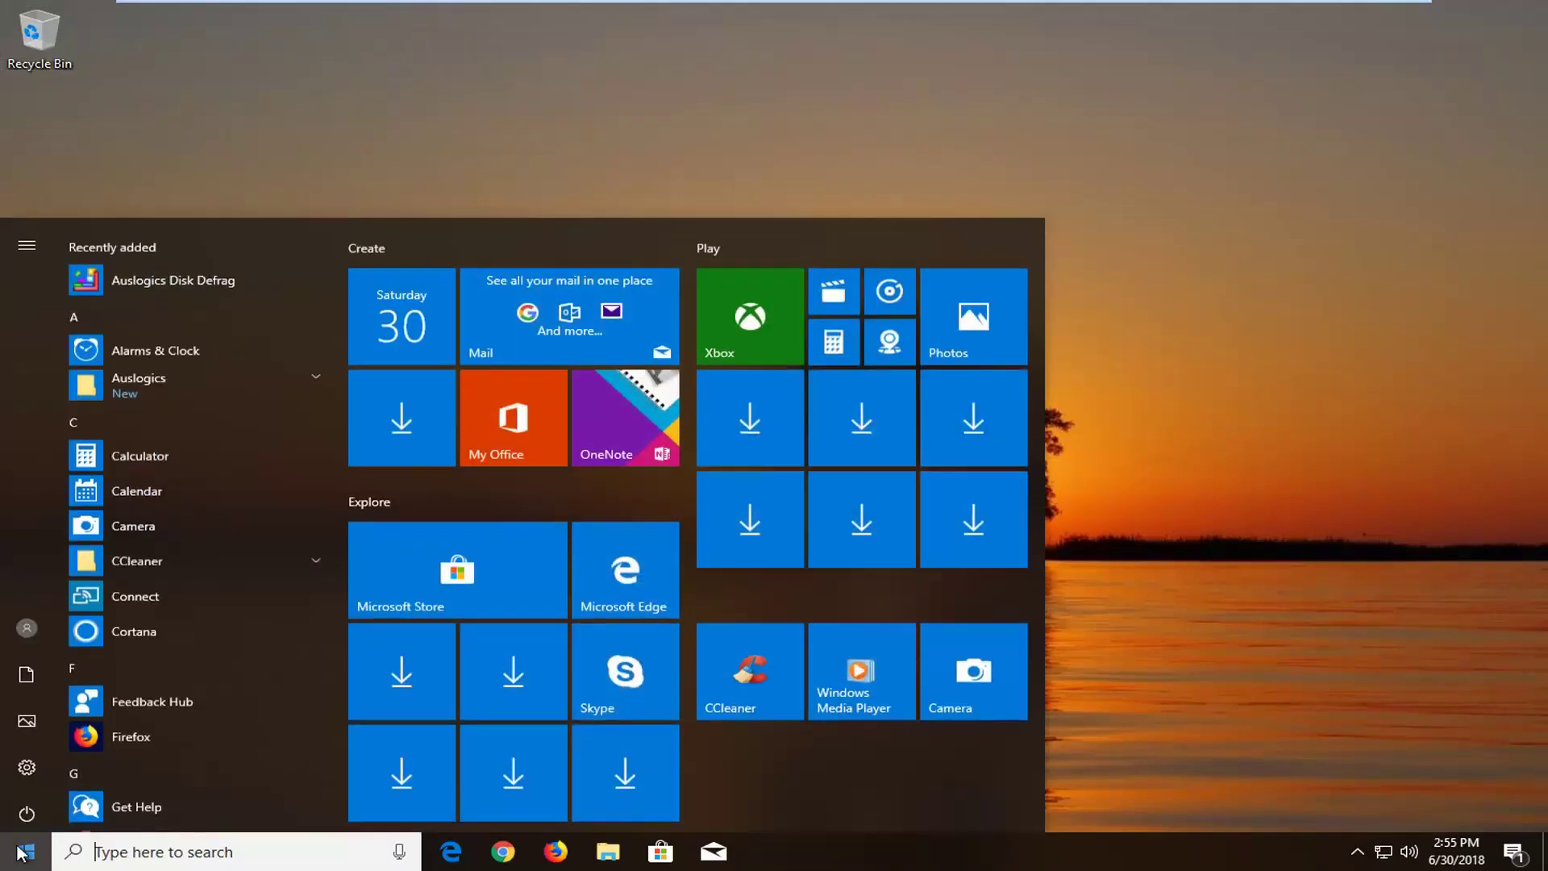
text(wsreset)
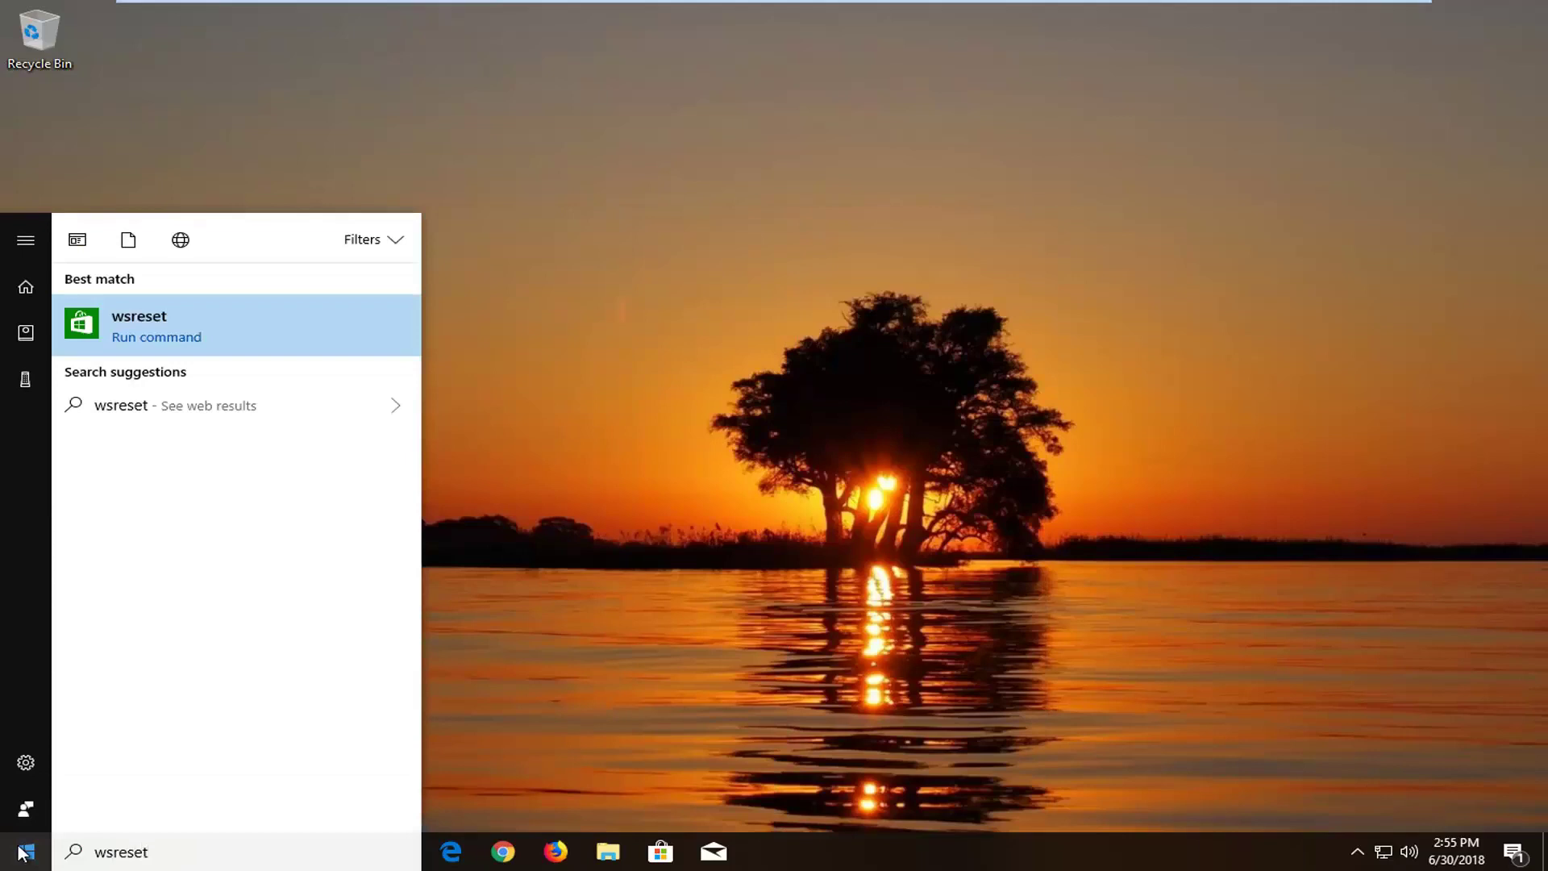
right_click(153, 324)
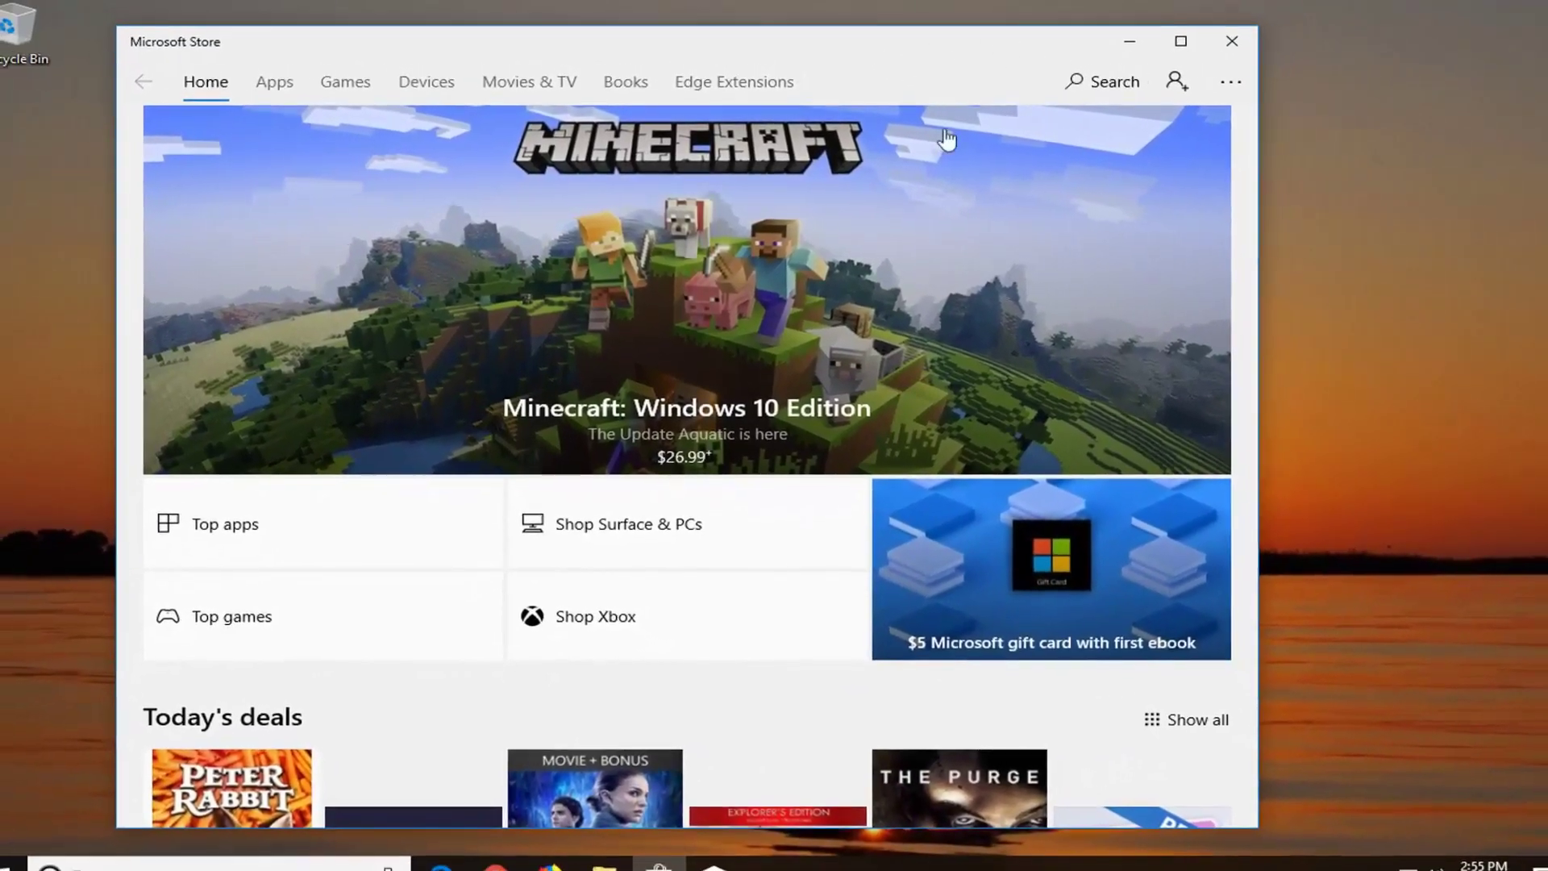
Close the reopened Microsoft Store window.
click(1212, 54)
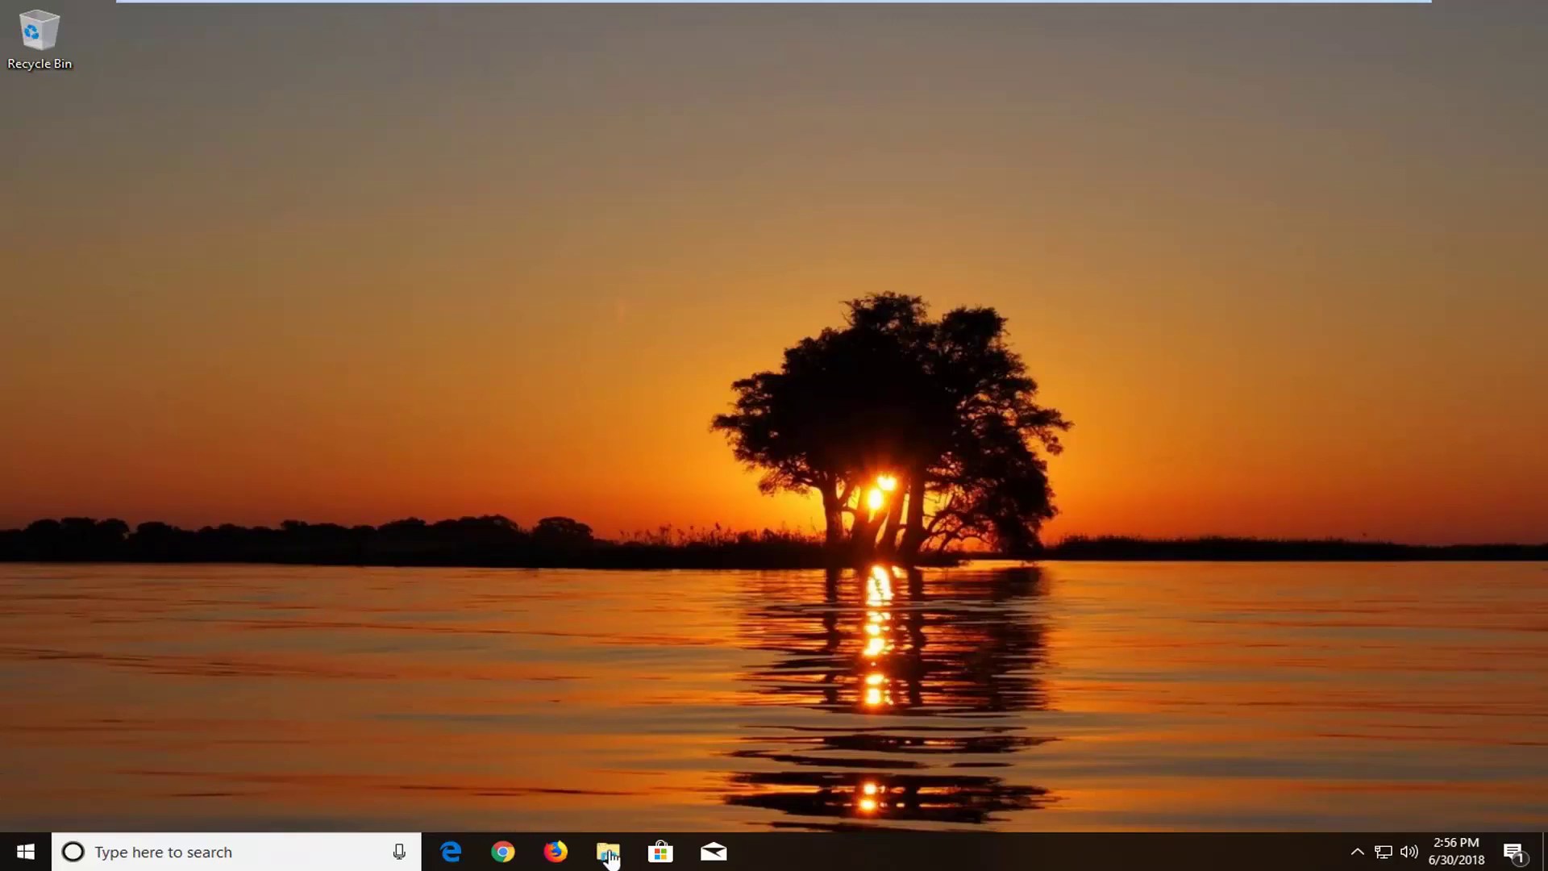
Navigate File Explorer to the MDTech user folder under C:\Users.
click(608, 857)
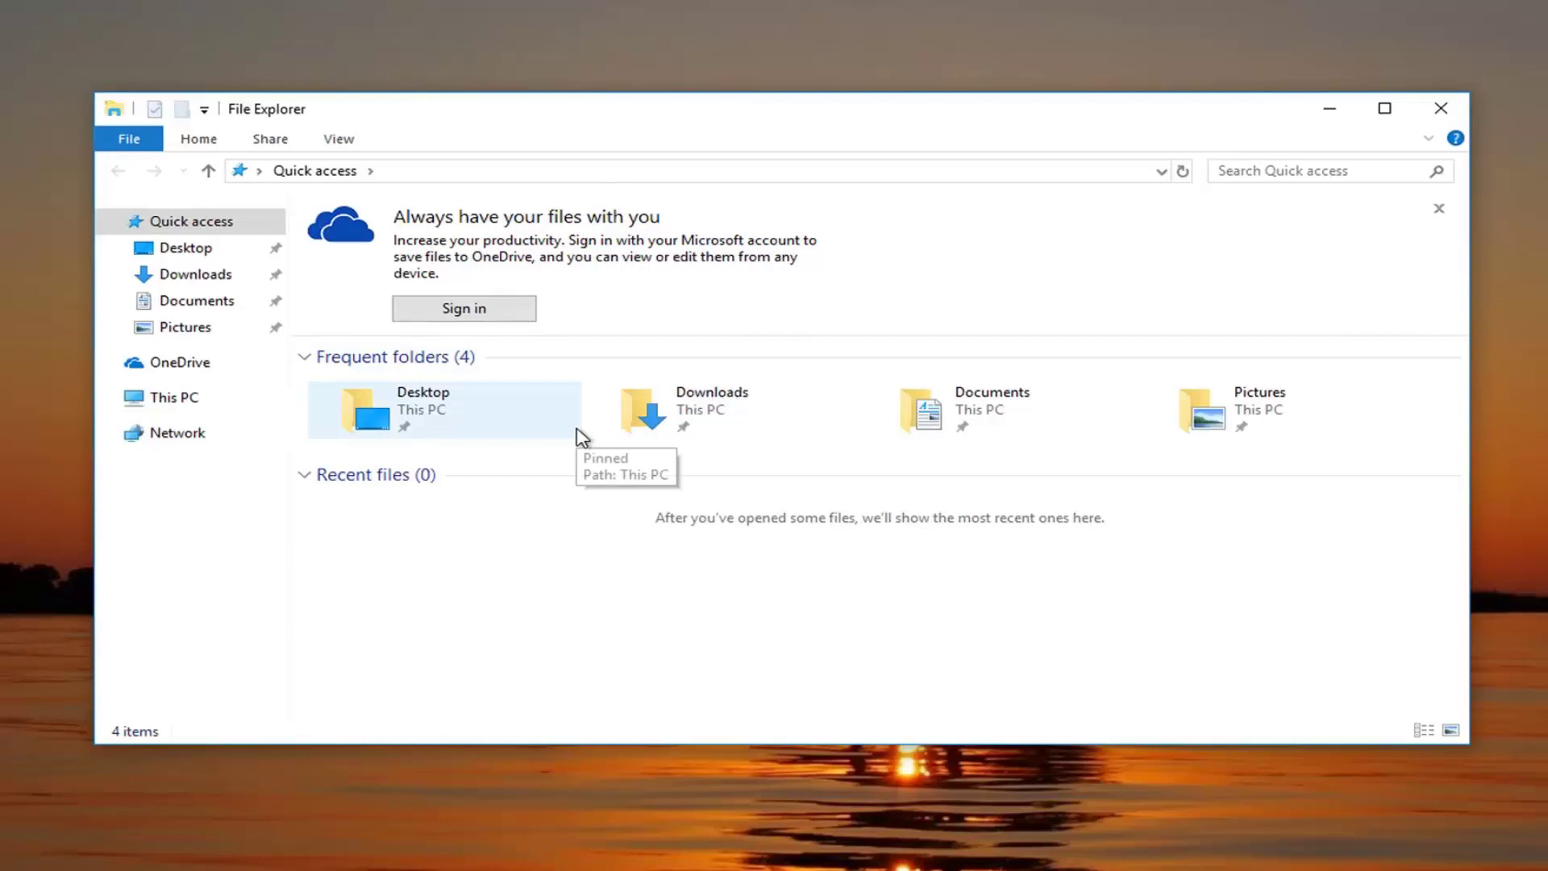
click(174, 401)
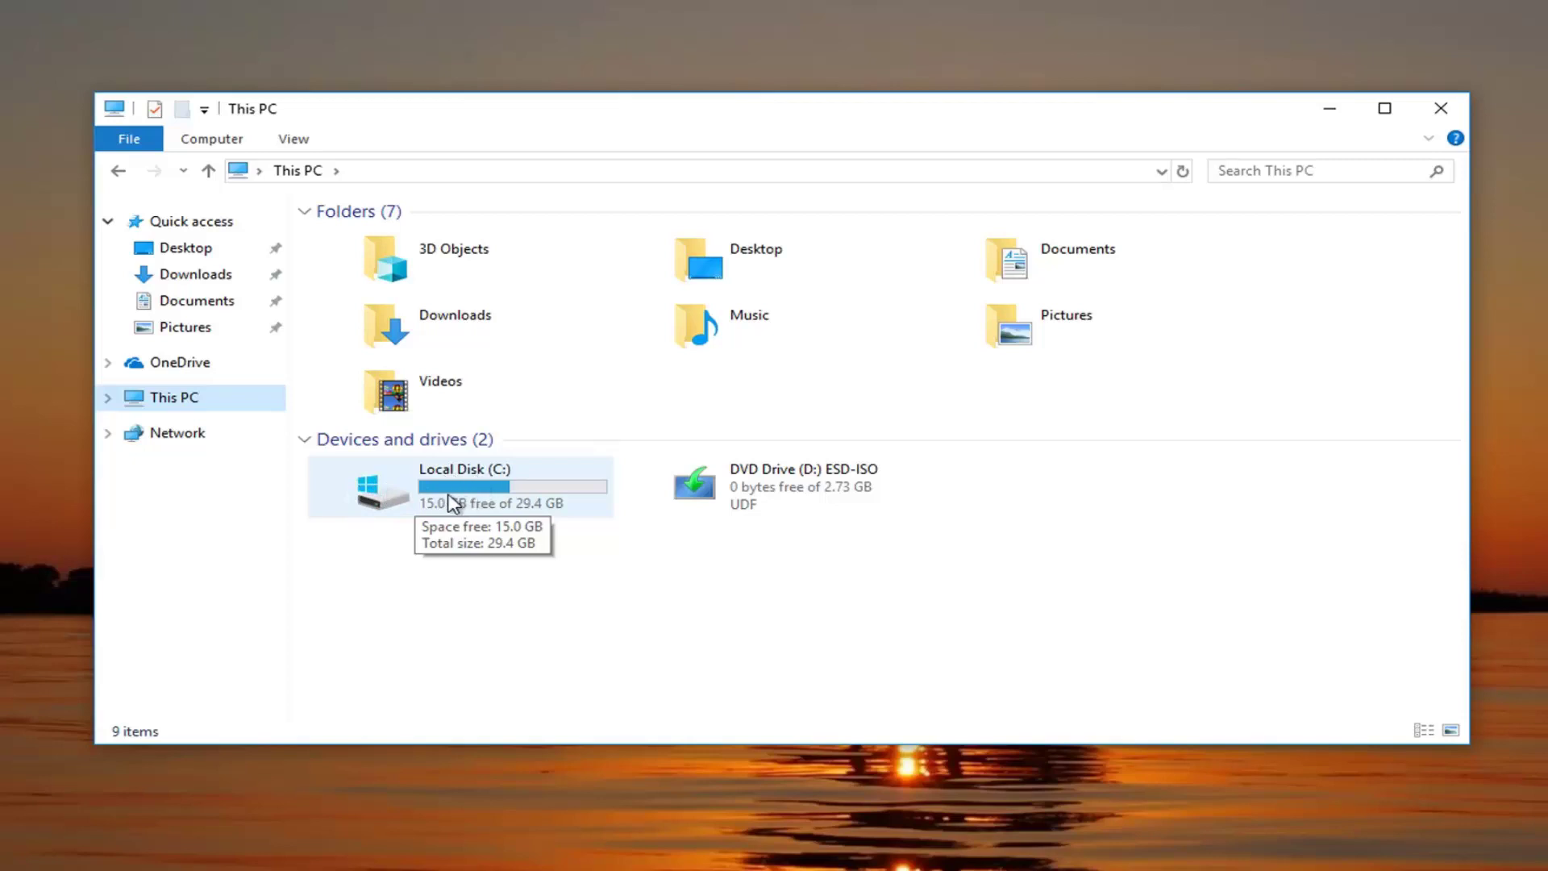
double_click(466, 504)
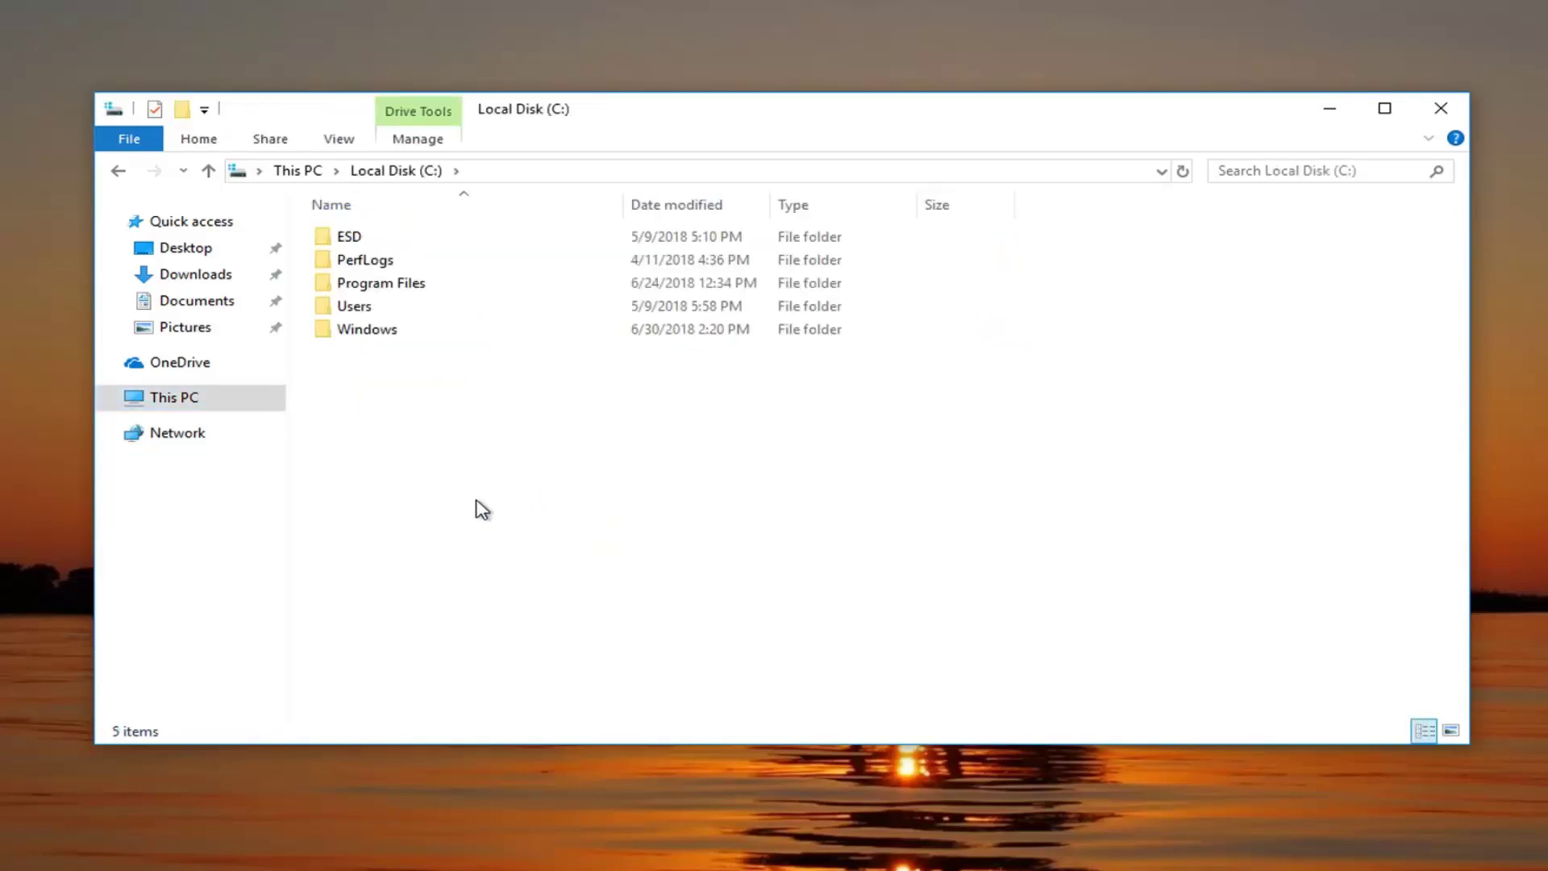
double_click(370, 312)
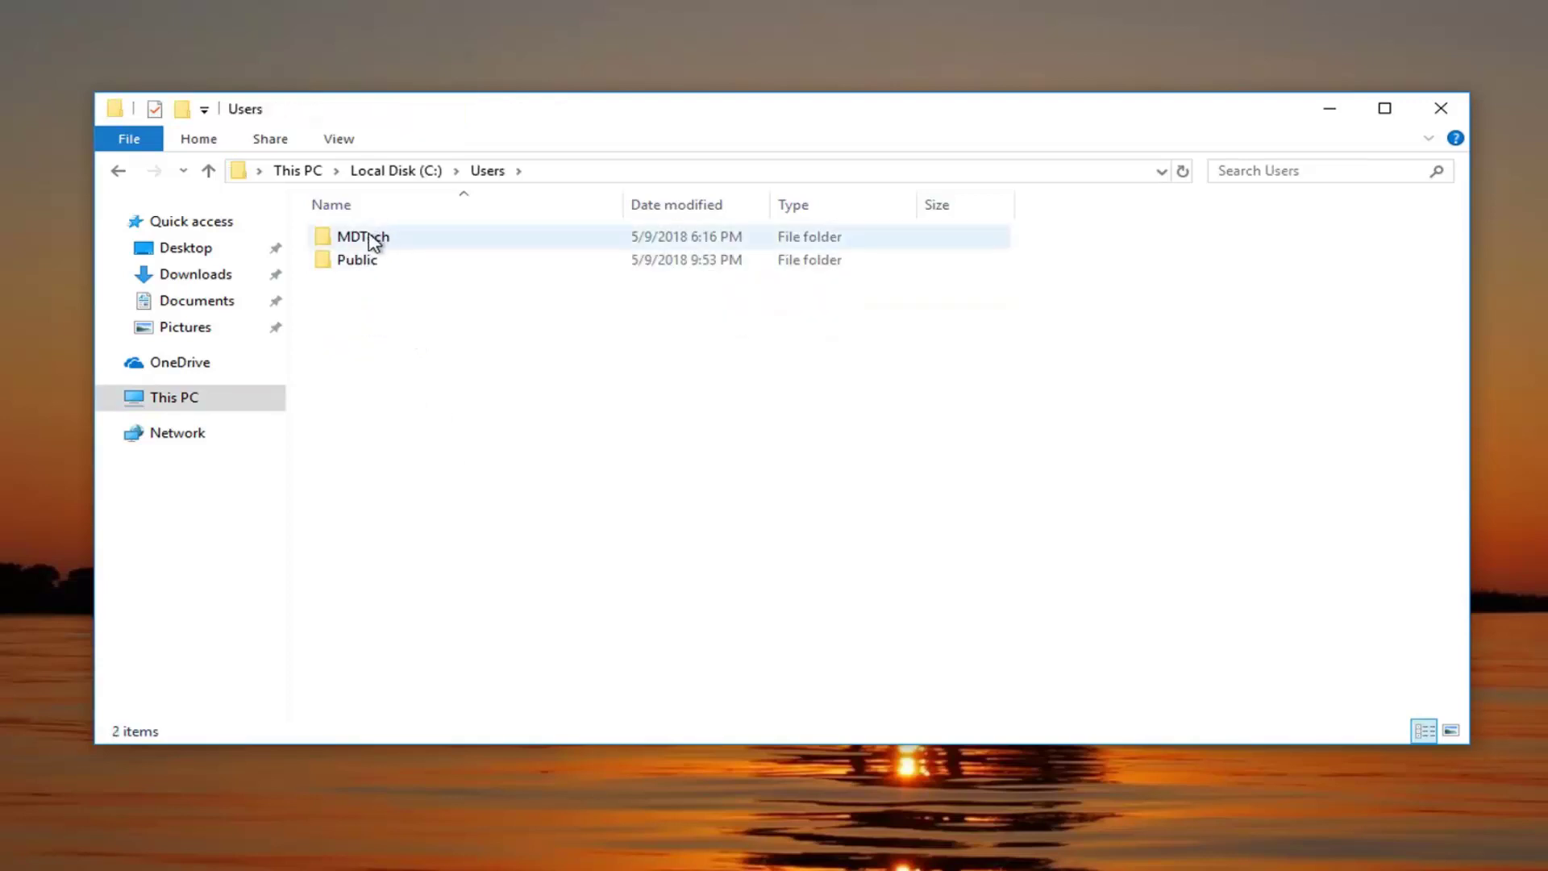
double_click(388, 242)
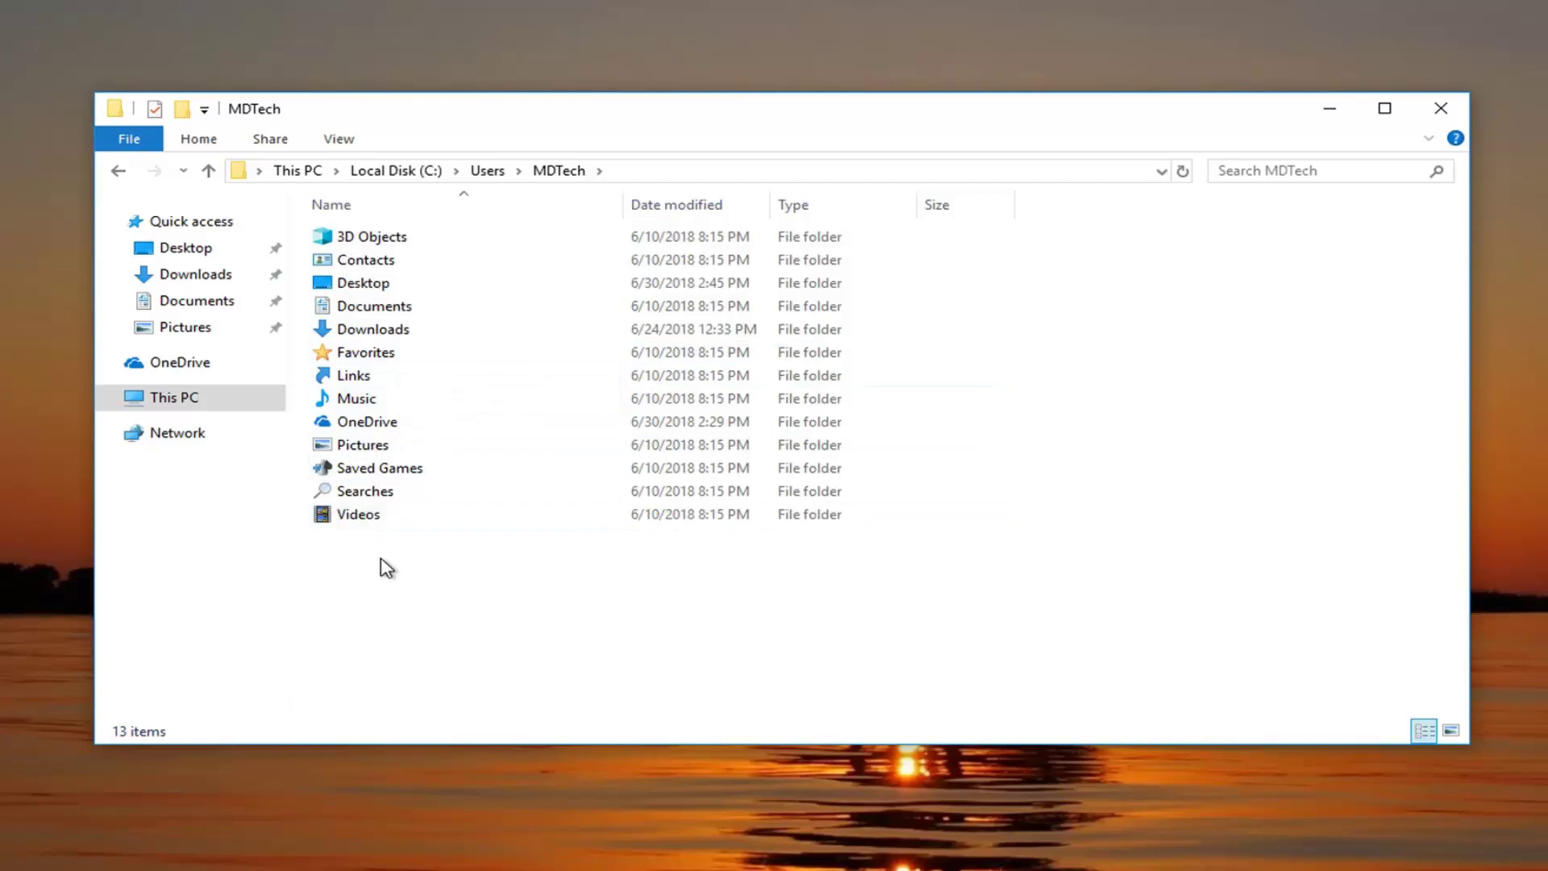
Enable 'Show hidden files, folders, and drives' in Folder Options and apply it.
click(339, 140)
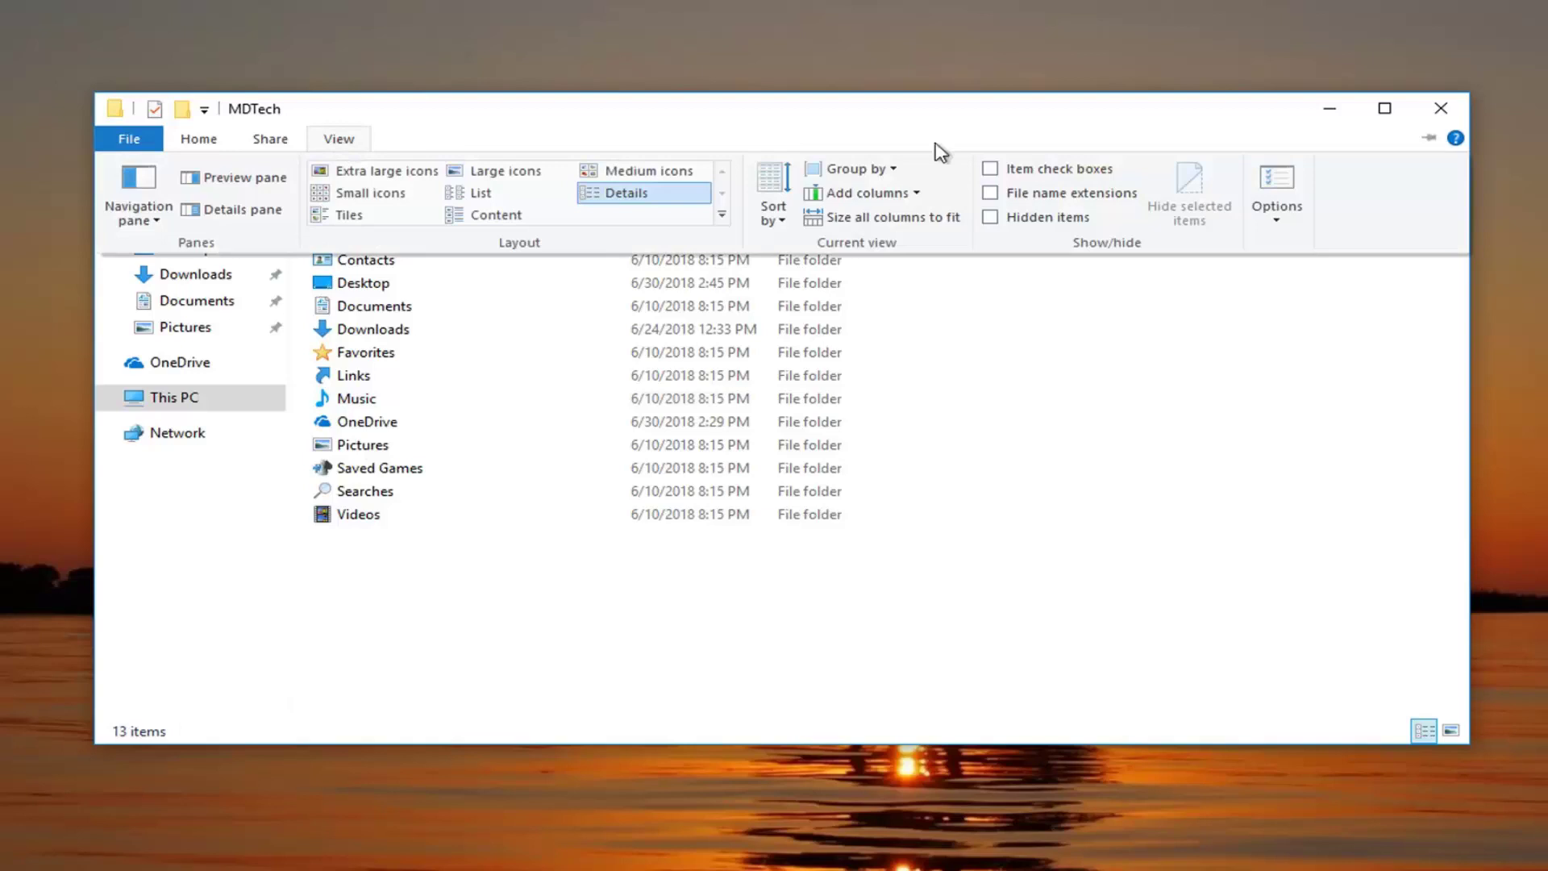
click(1276, 194)
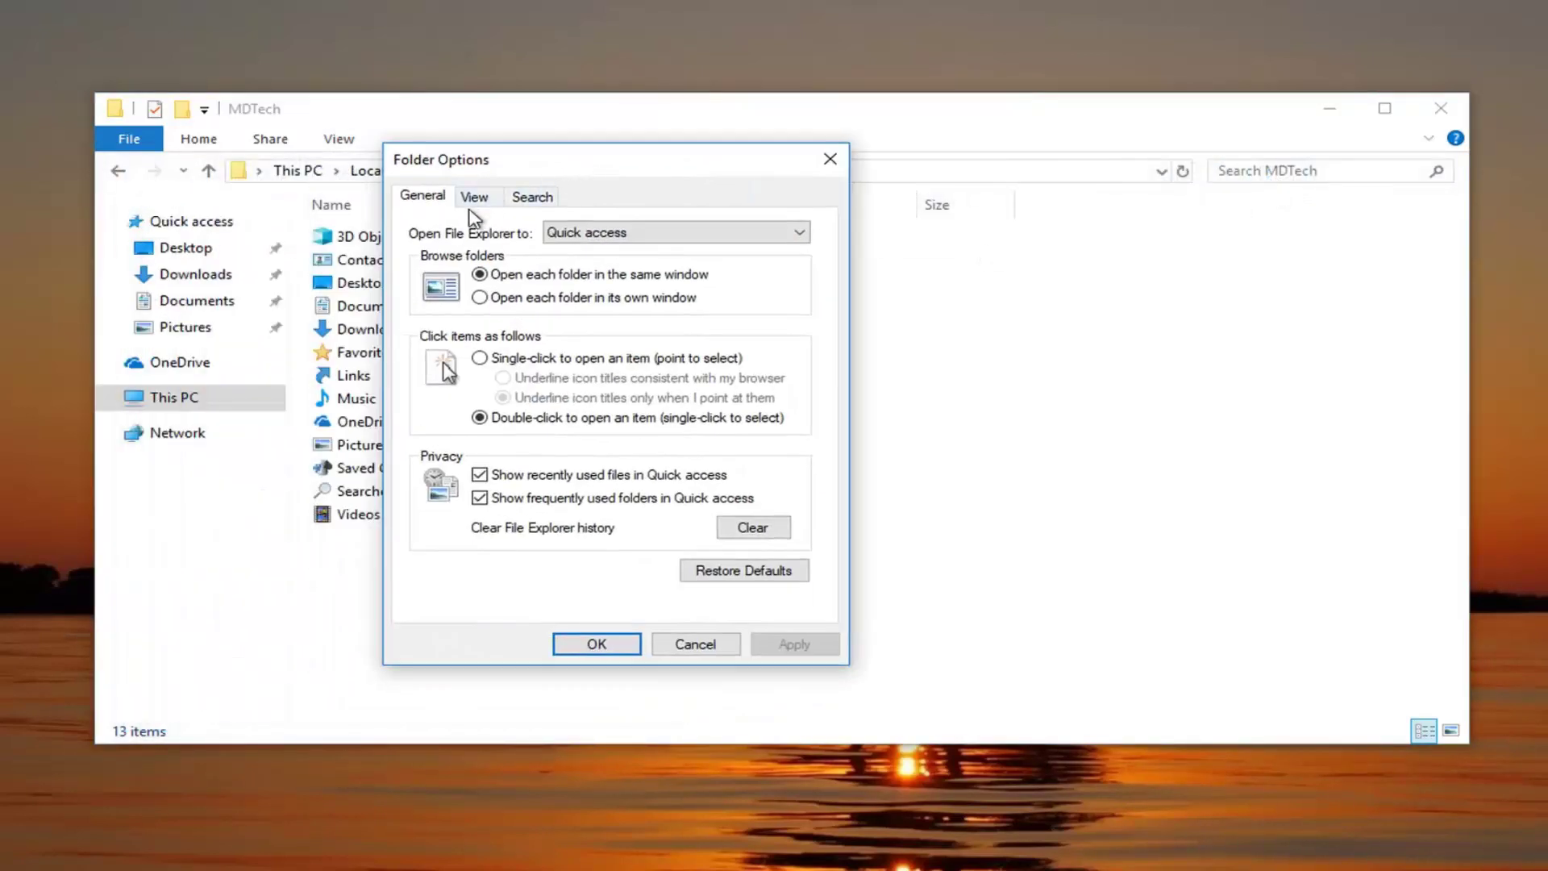
click(476, 197)
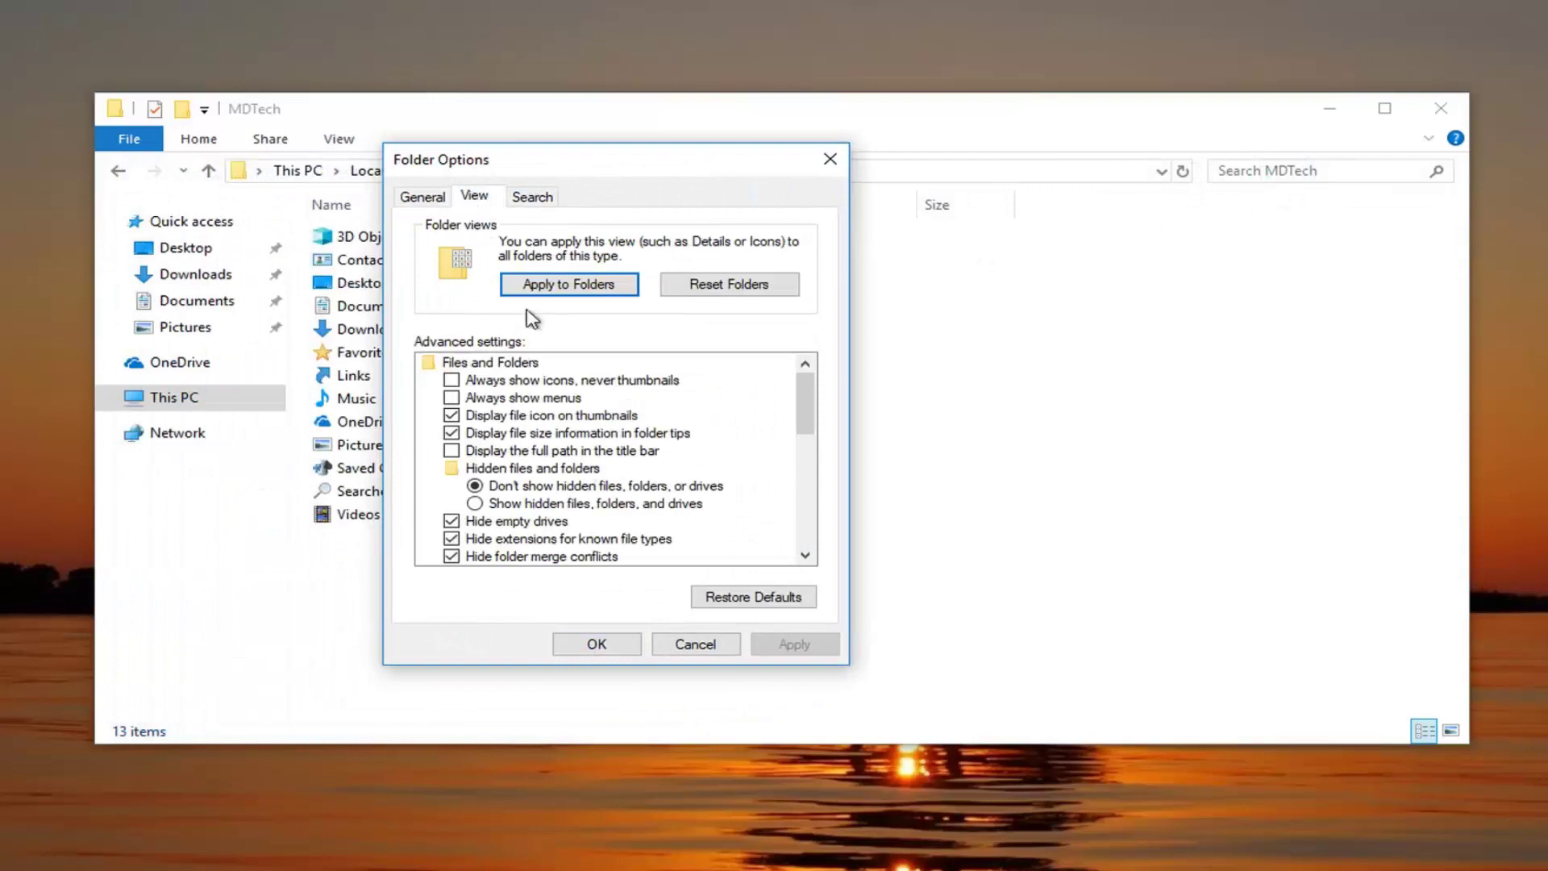
click(484, 504)
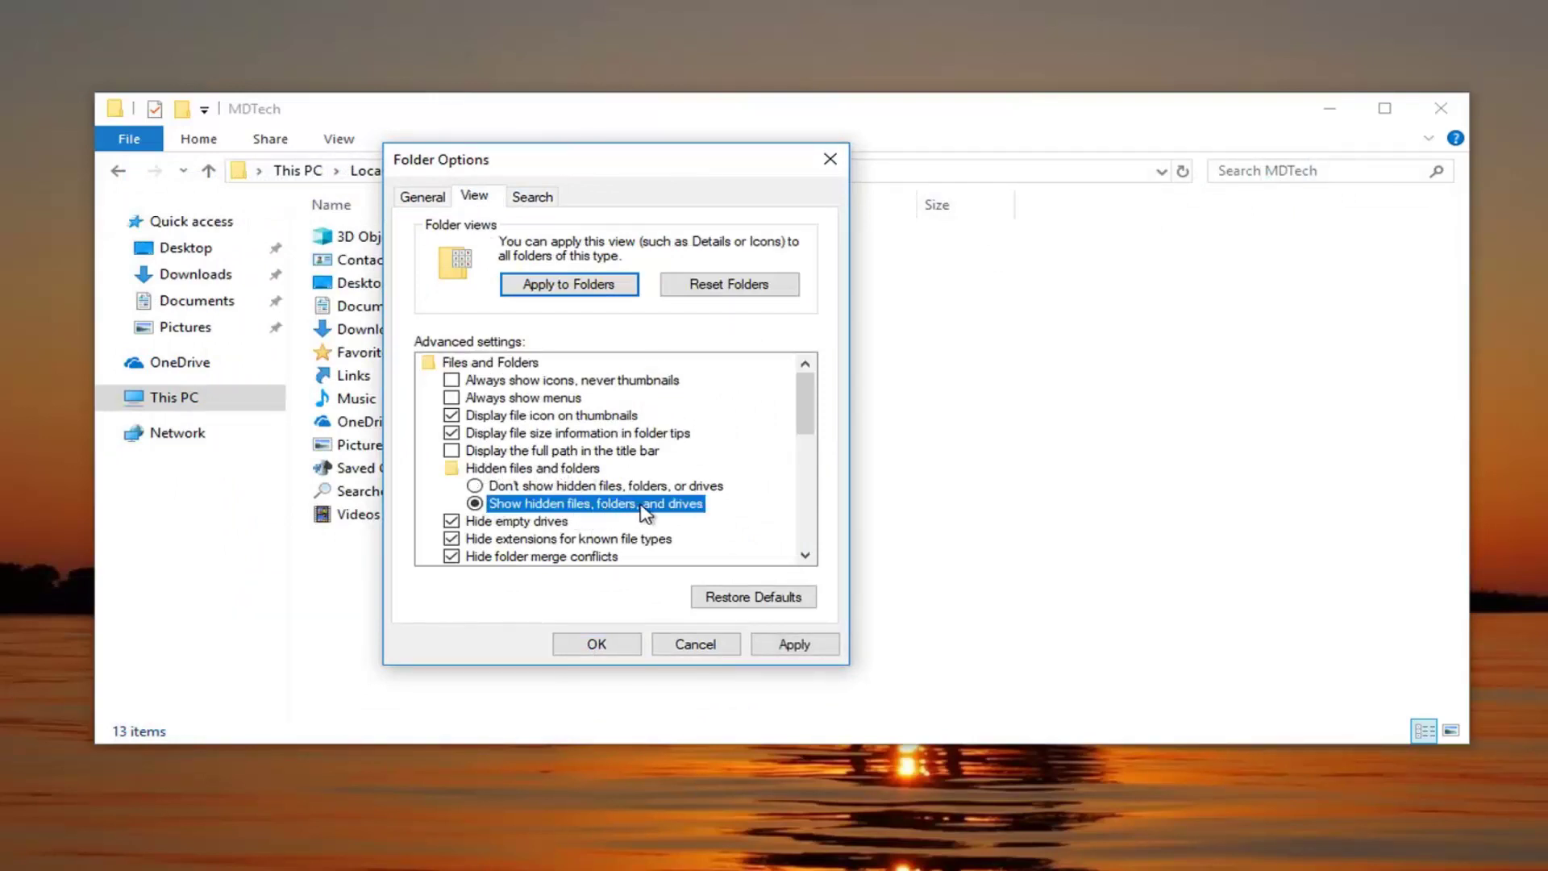
click(793, 644)
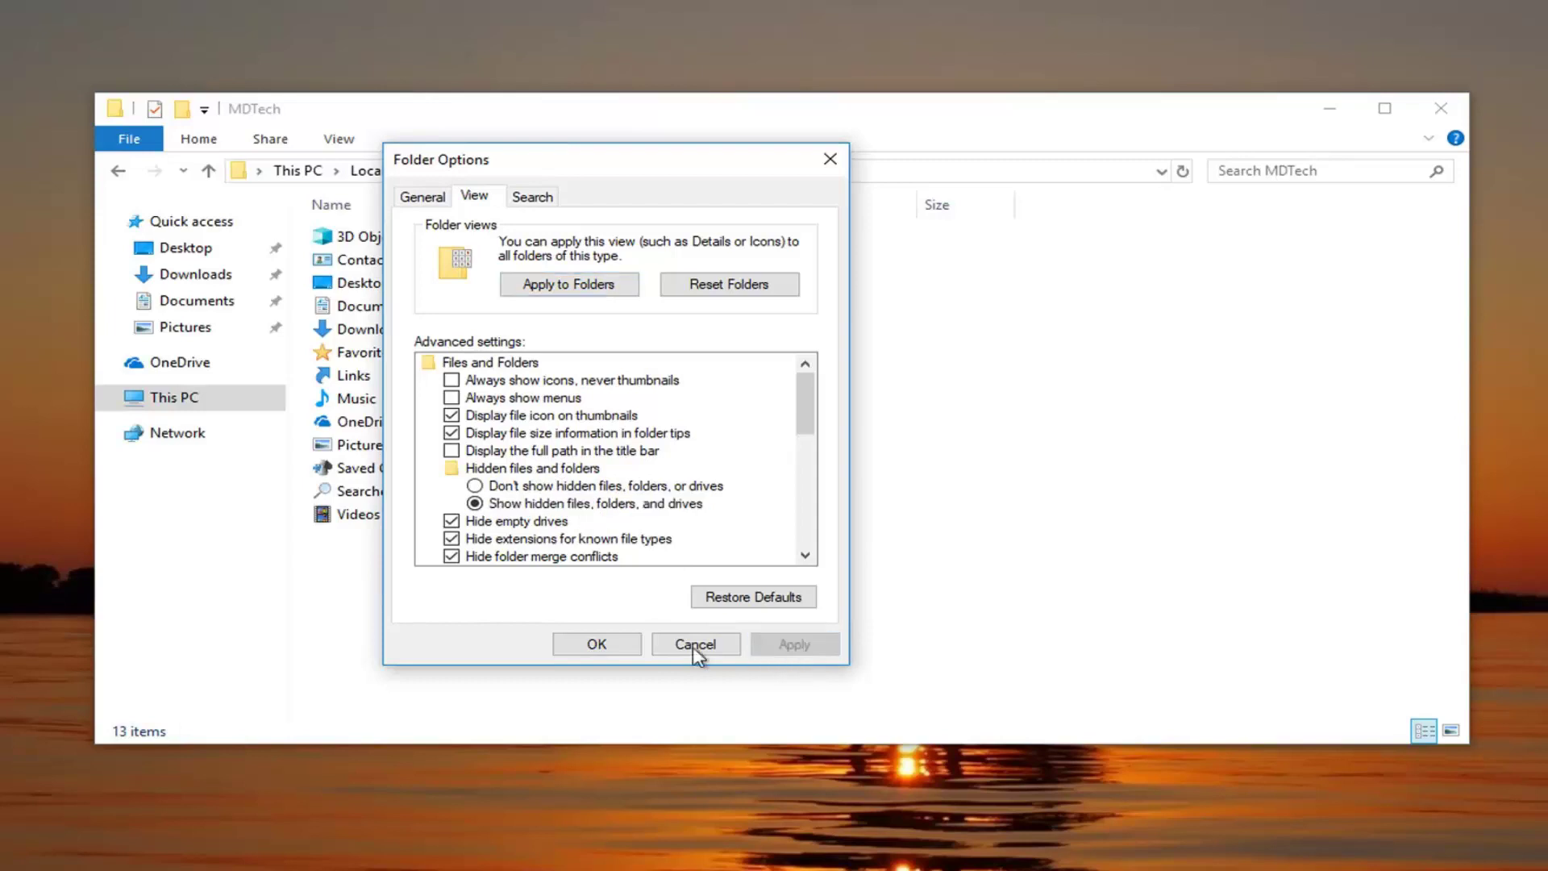
click(597, 643)
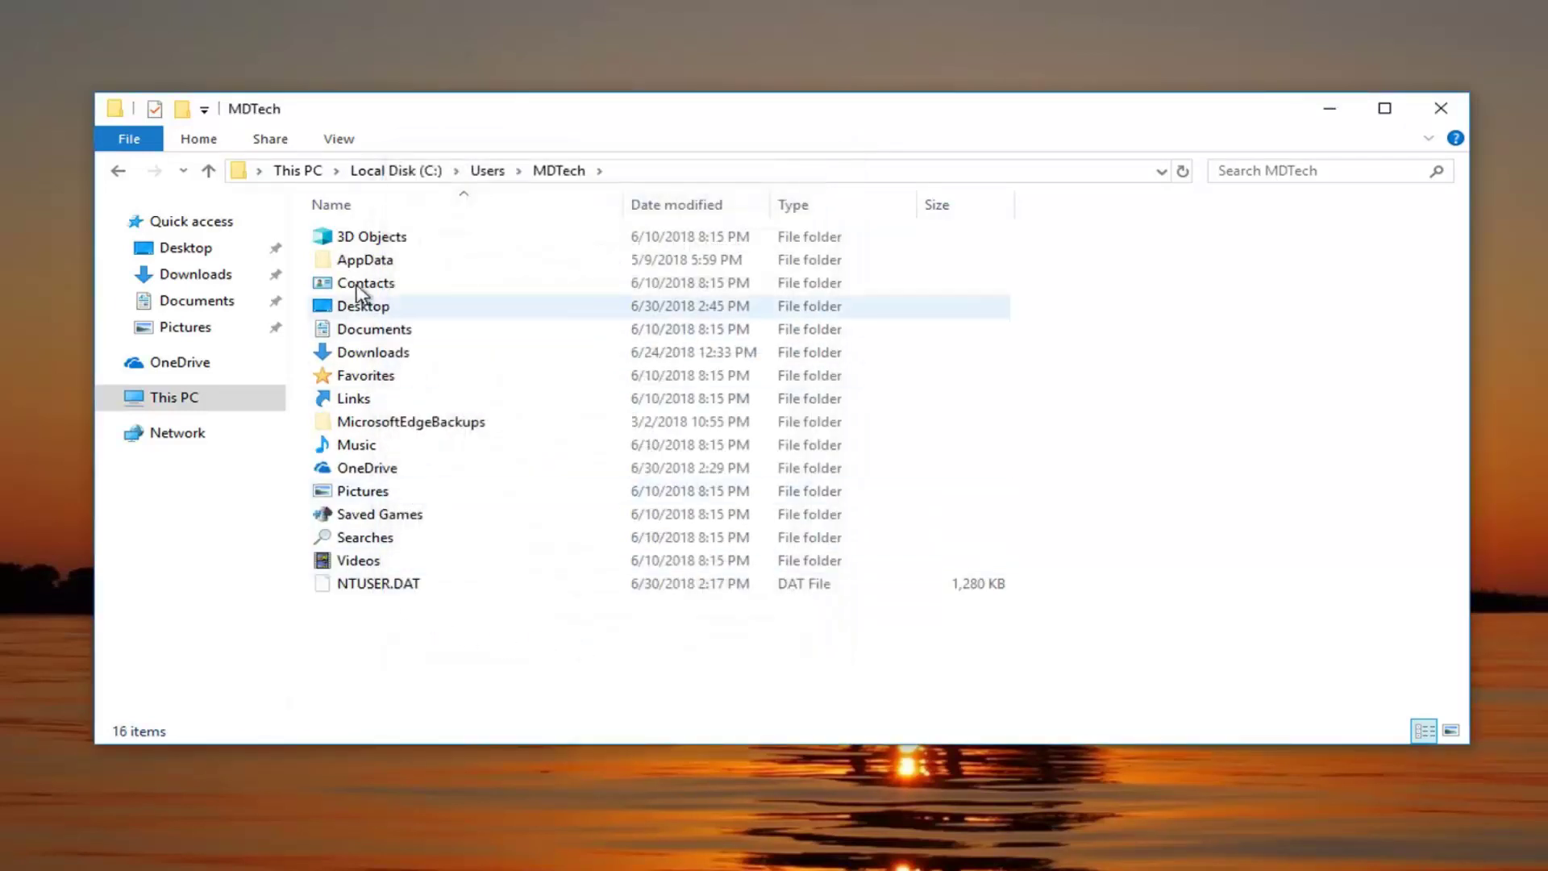
Navigate into AppData\Local\Packages.
click(367, 266)
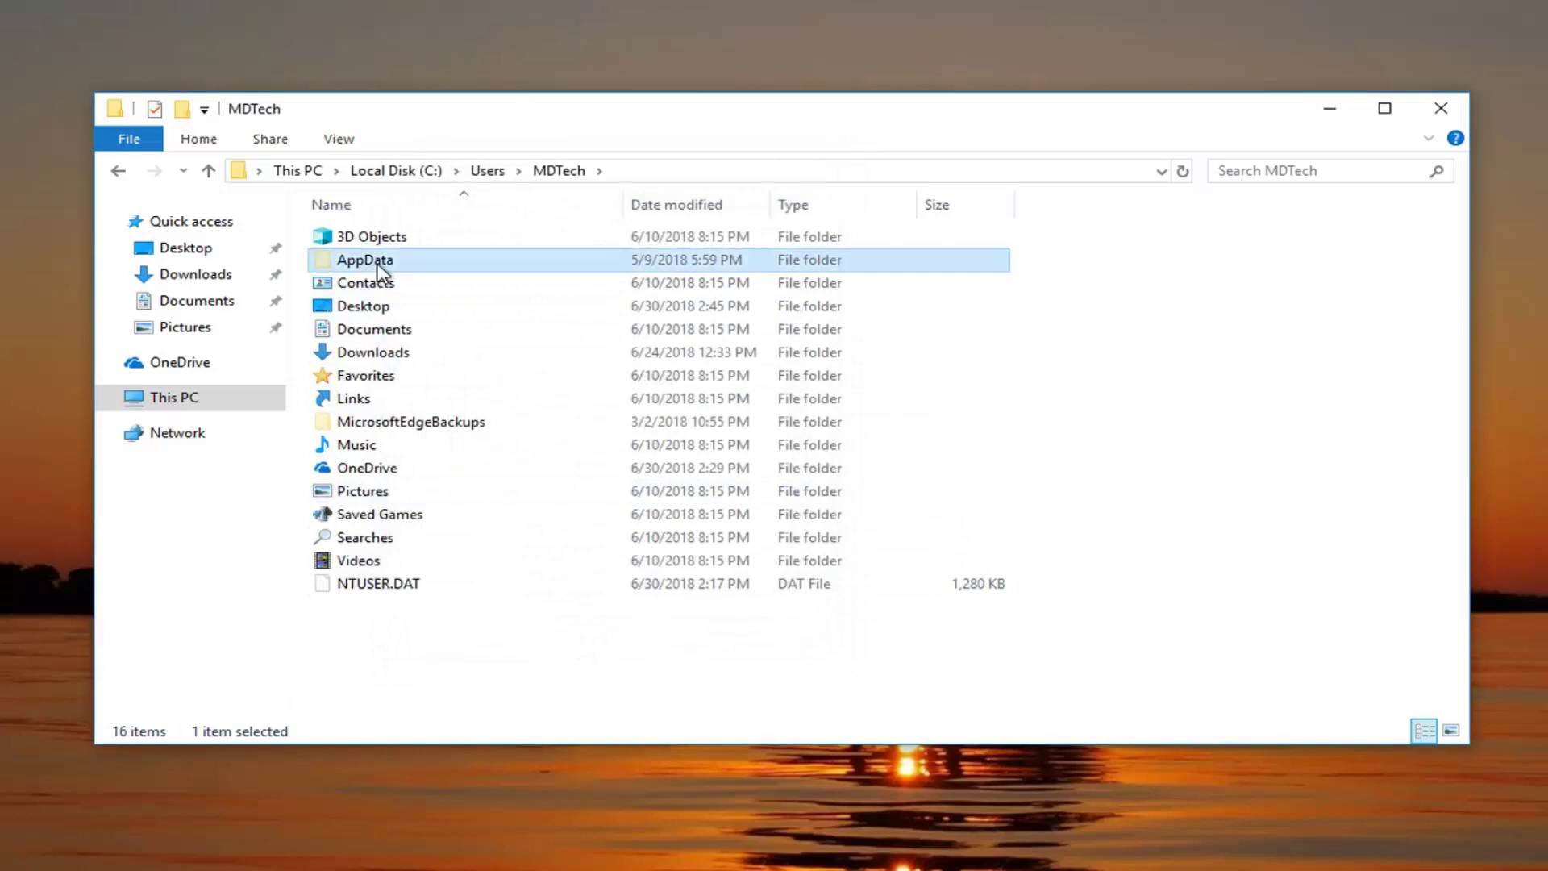
double_click(379, 269)
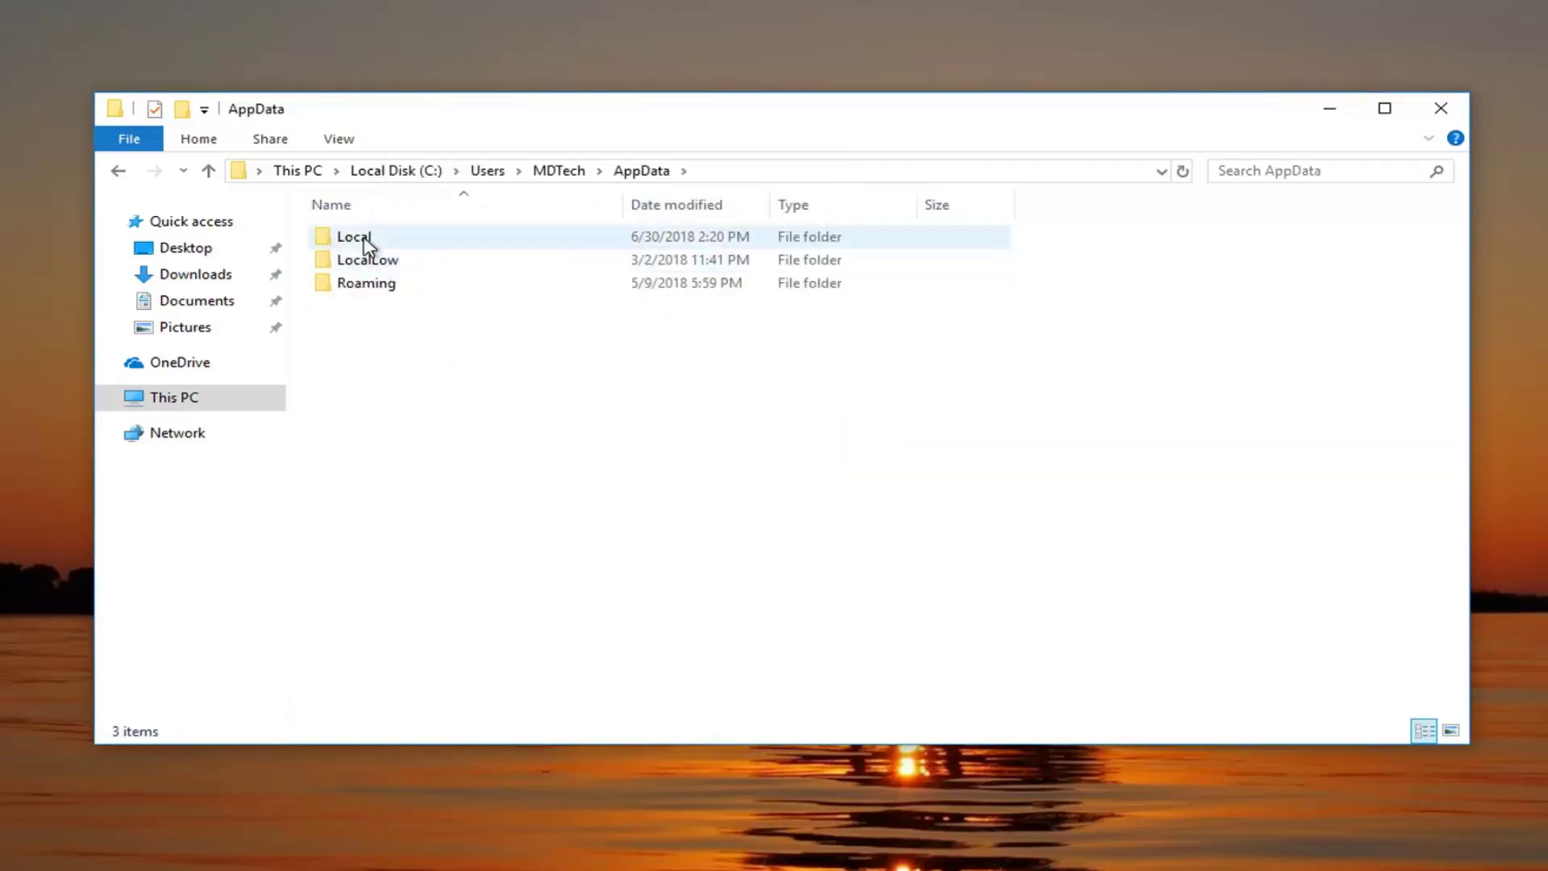
double_click(366, 245)
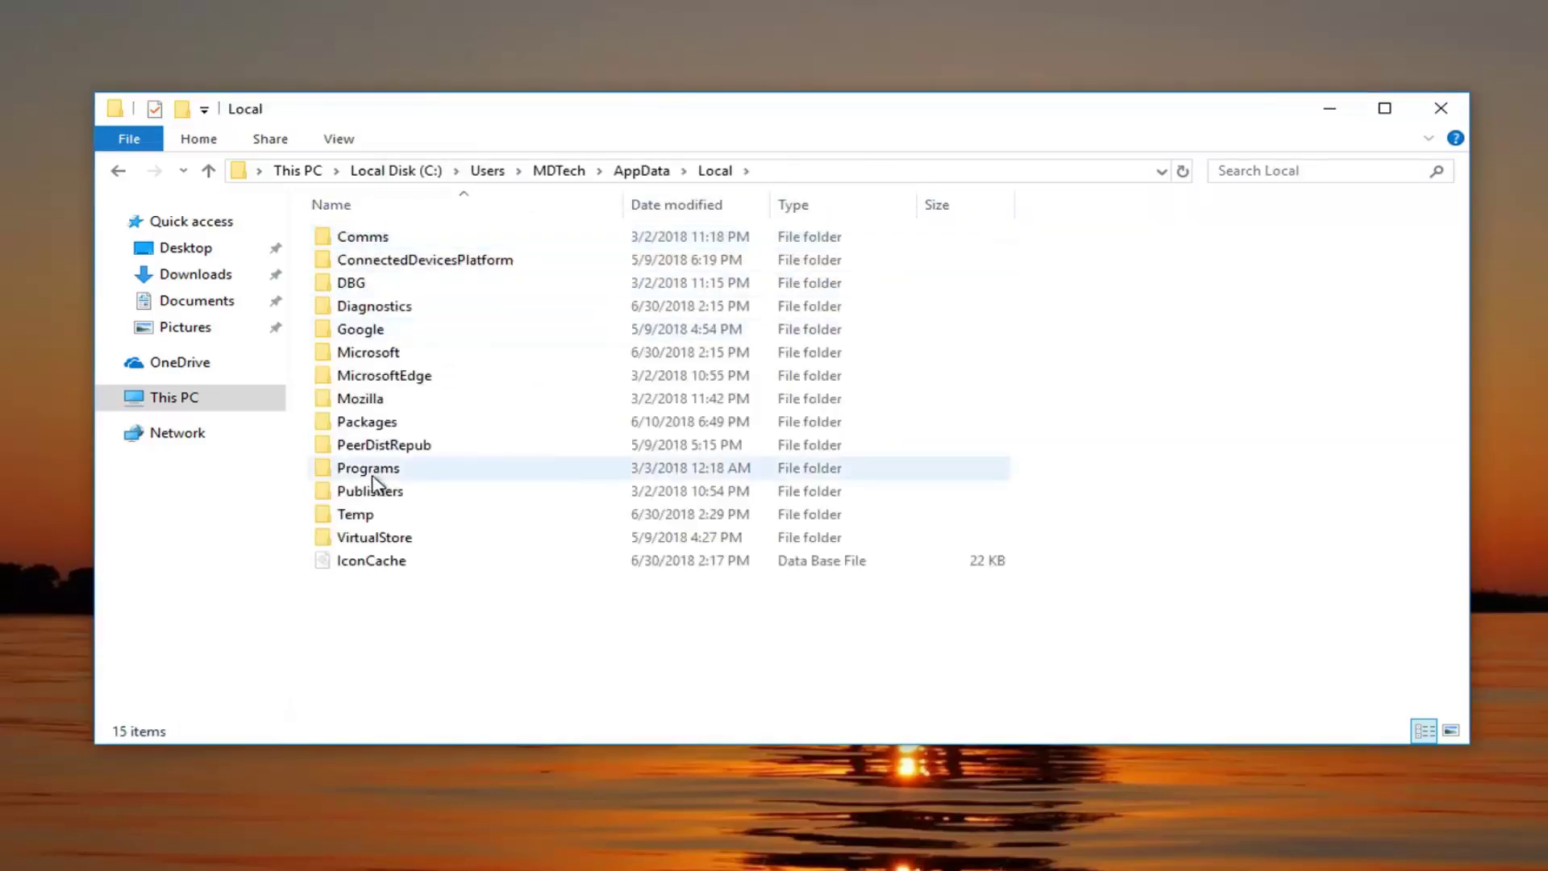
click(359, 433)
double_click(359, 434)
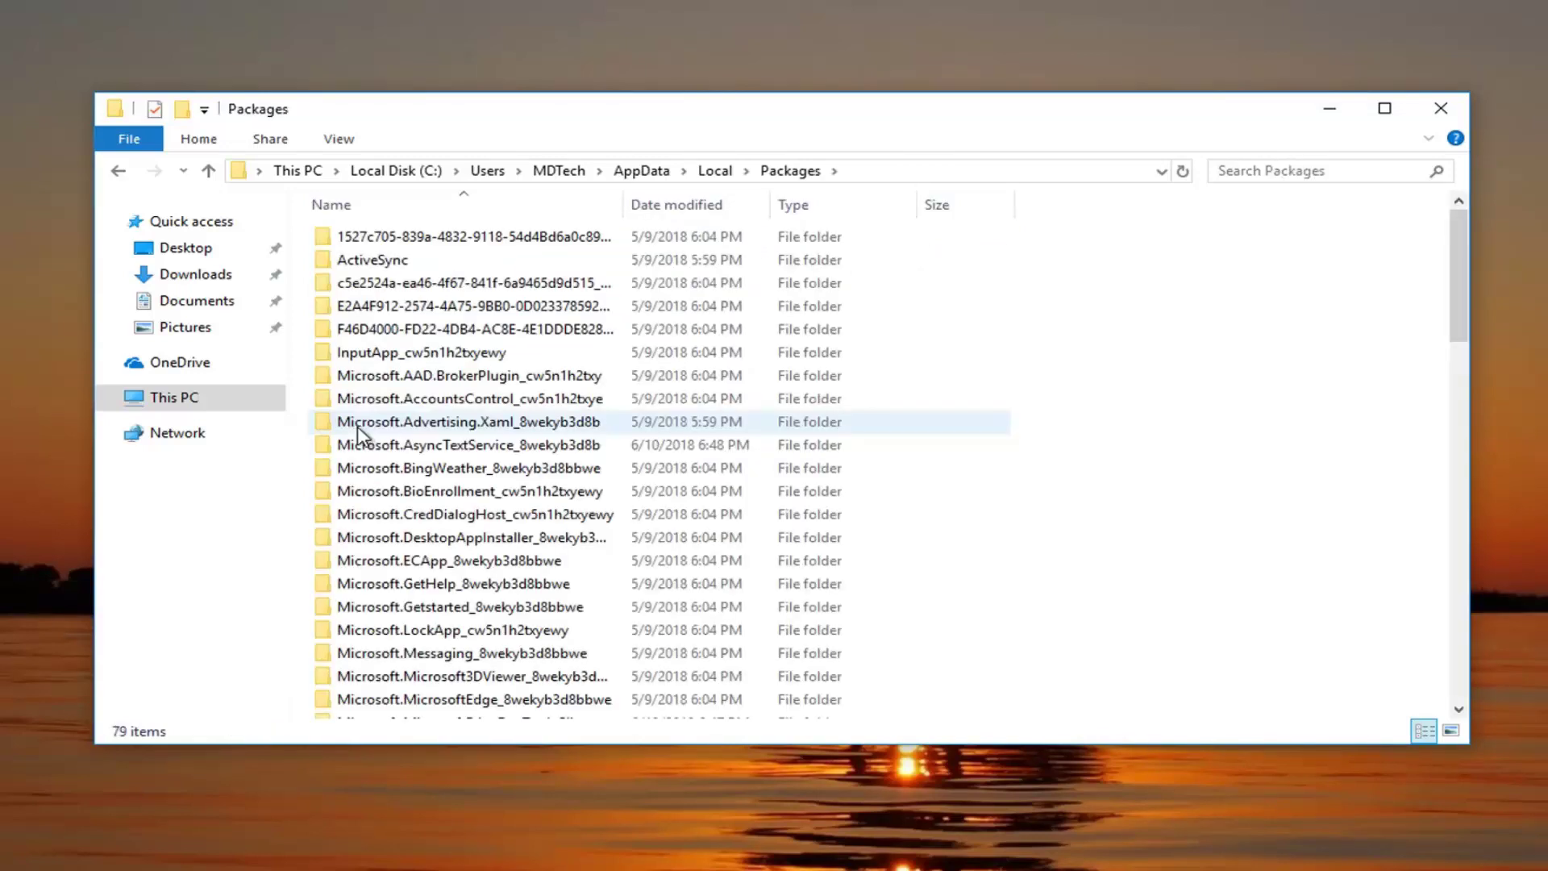
Locate the Microsoft.WindowsStore_8wekyb3d8bbwe folder and widen the Name column.
click(413, 479)
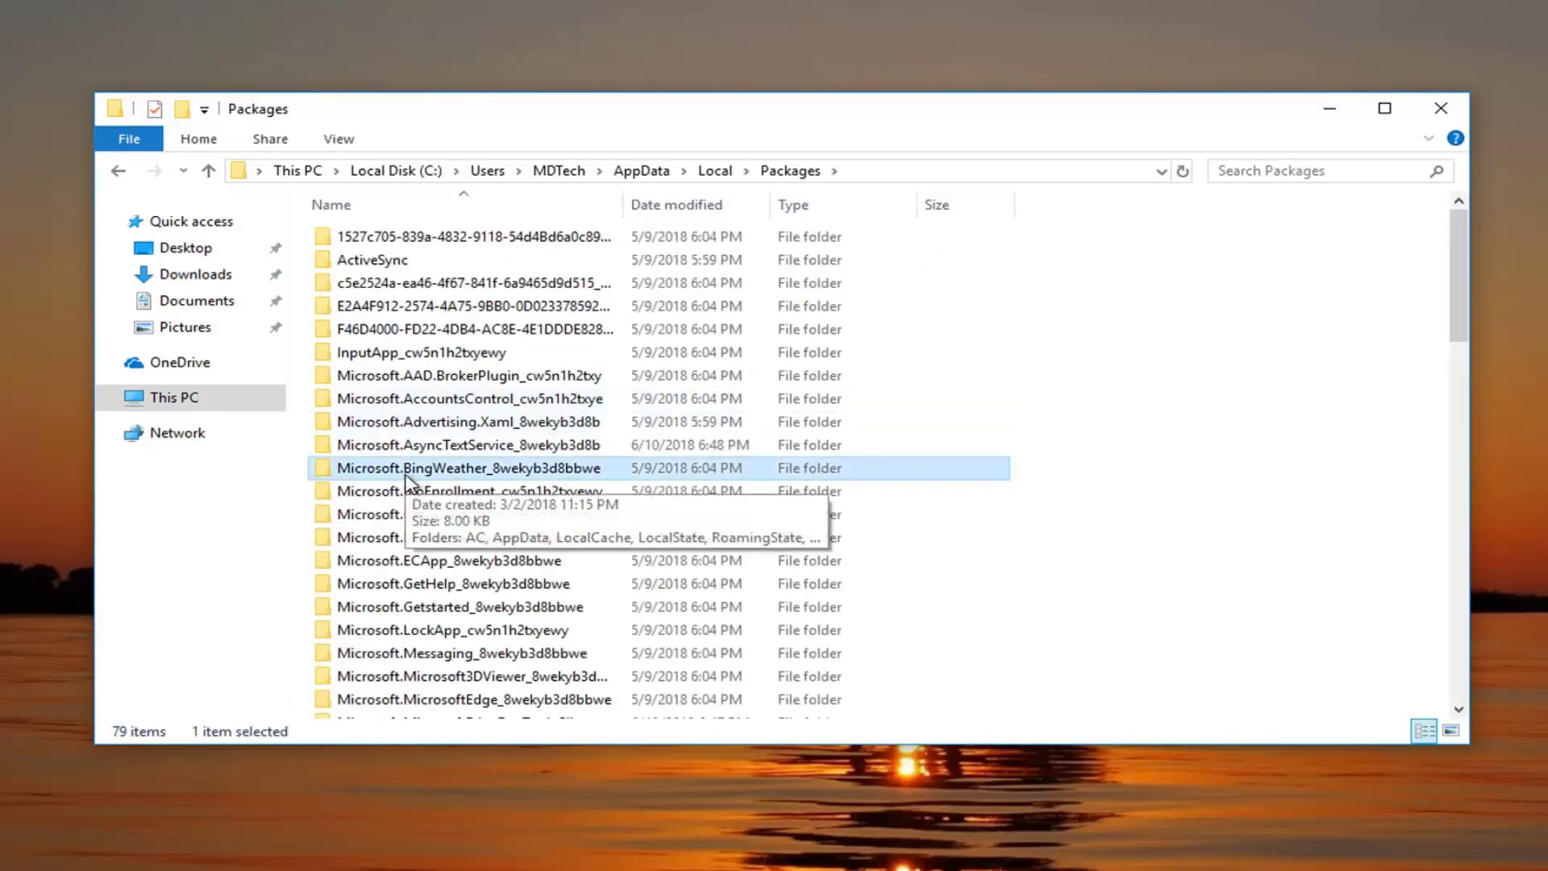
key(Down)
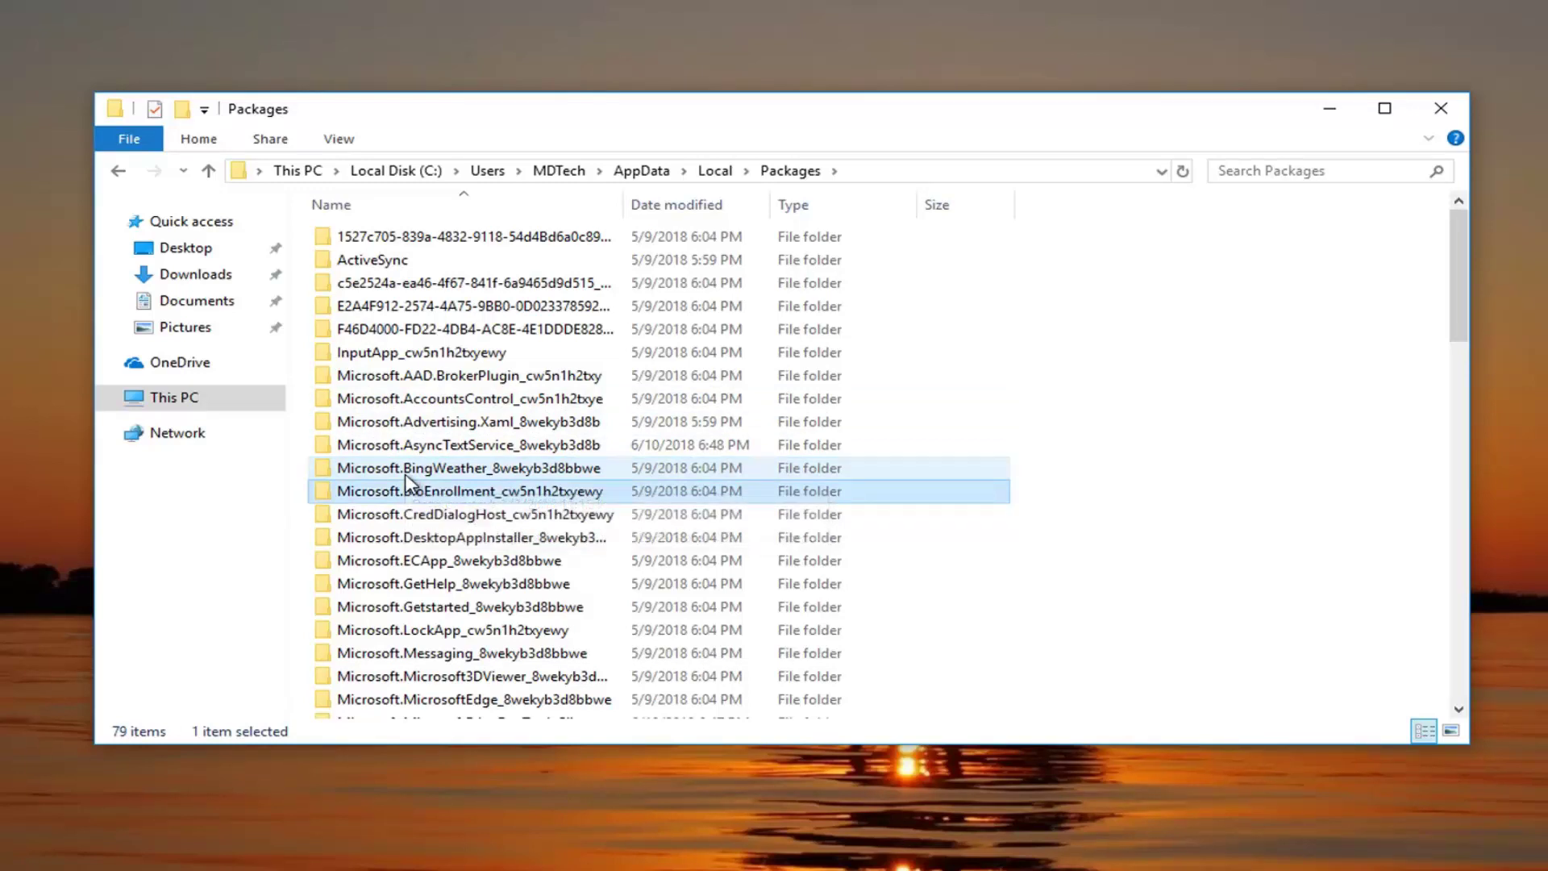
text(microsoft.wind)
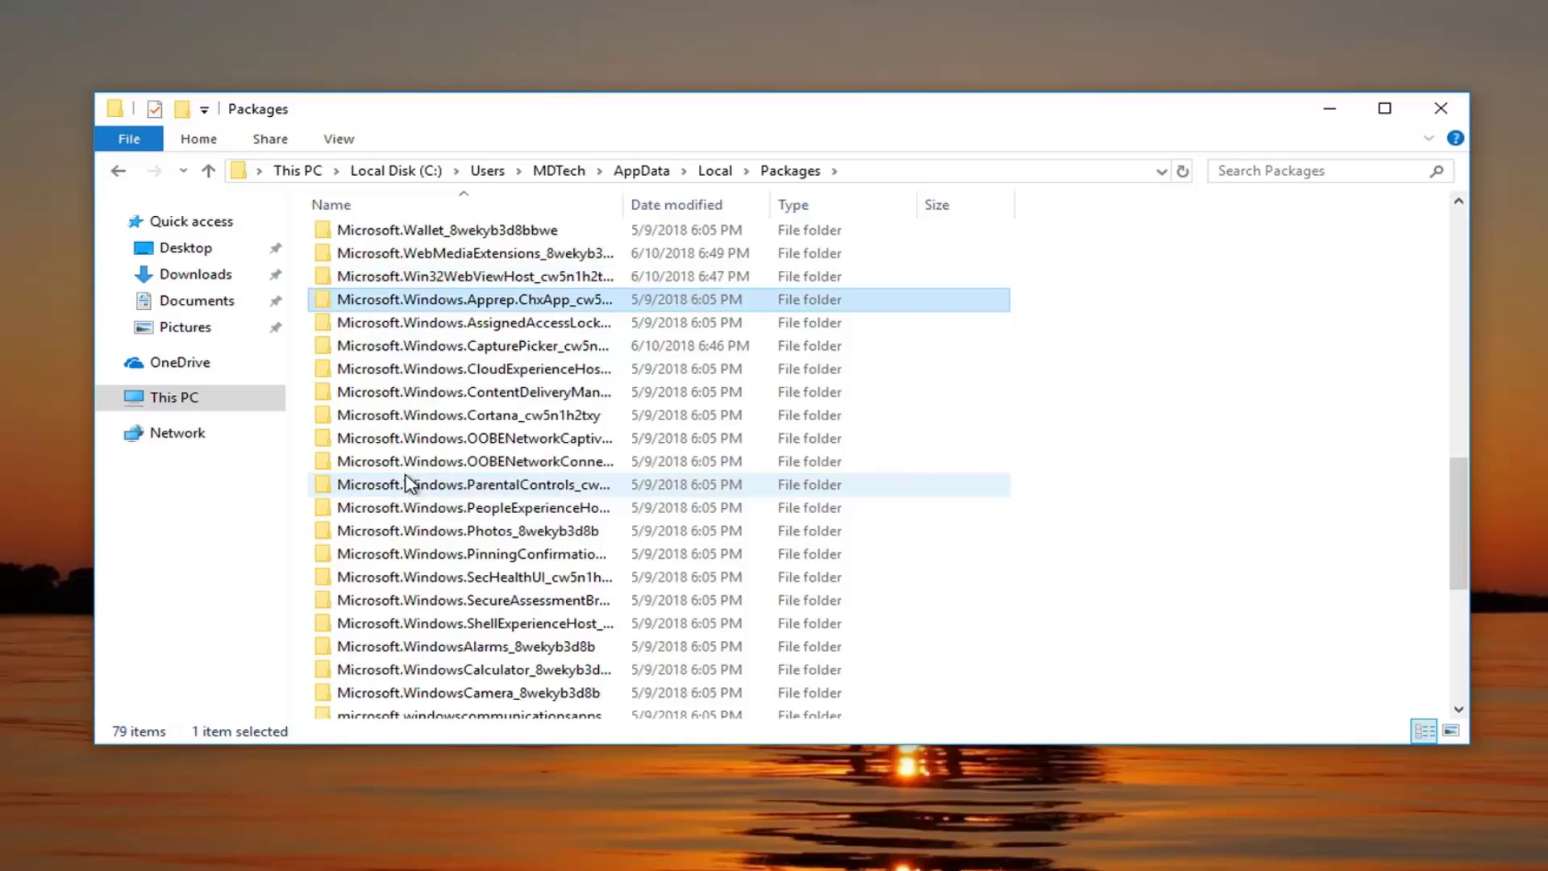
click(508, 438)
scroll(496, 466, down, 1)
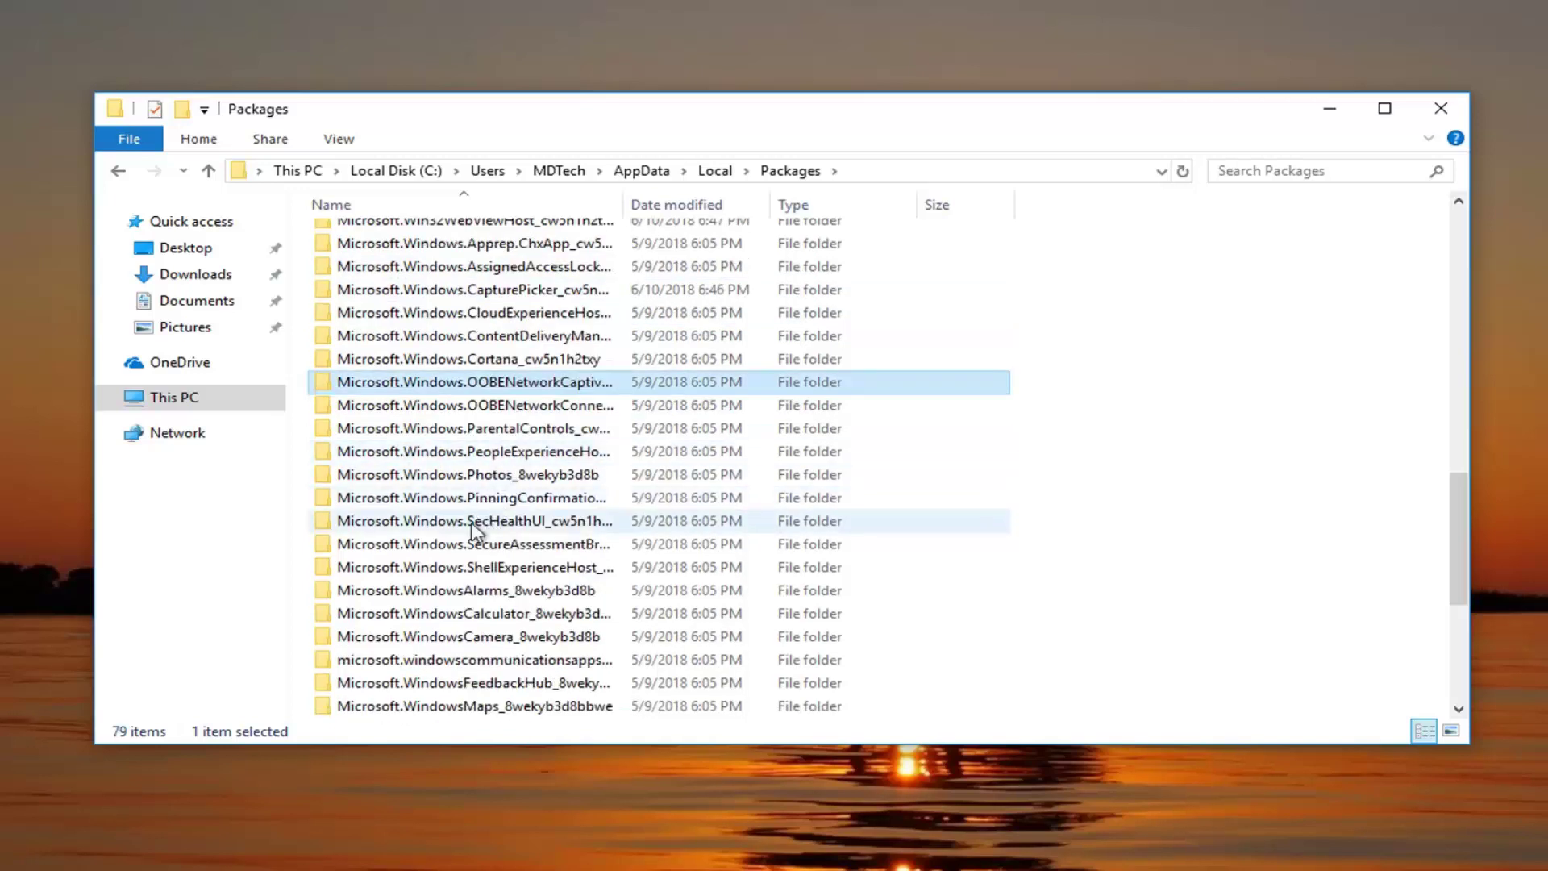
scroll(468, 529, down, 3)
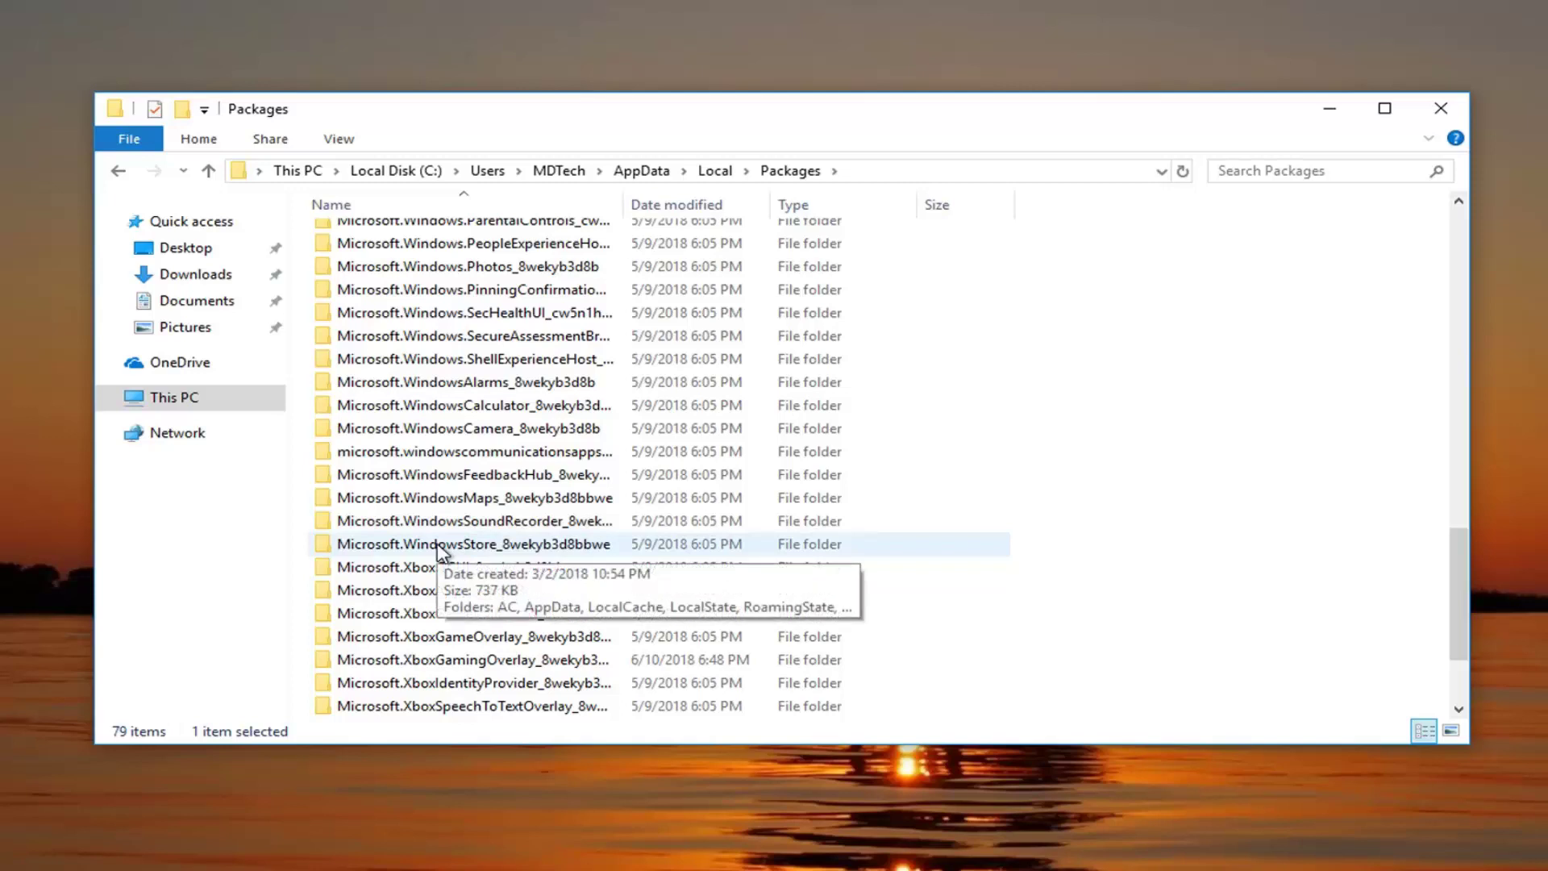
click(444, 550)
drag(623, 204, 789, 204)
scroll(485, 478, up, 2)
scroll(479, 482, down, 1)
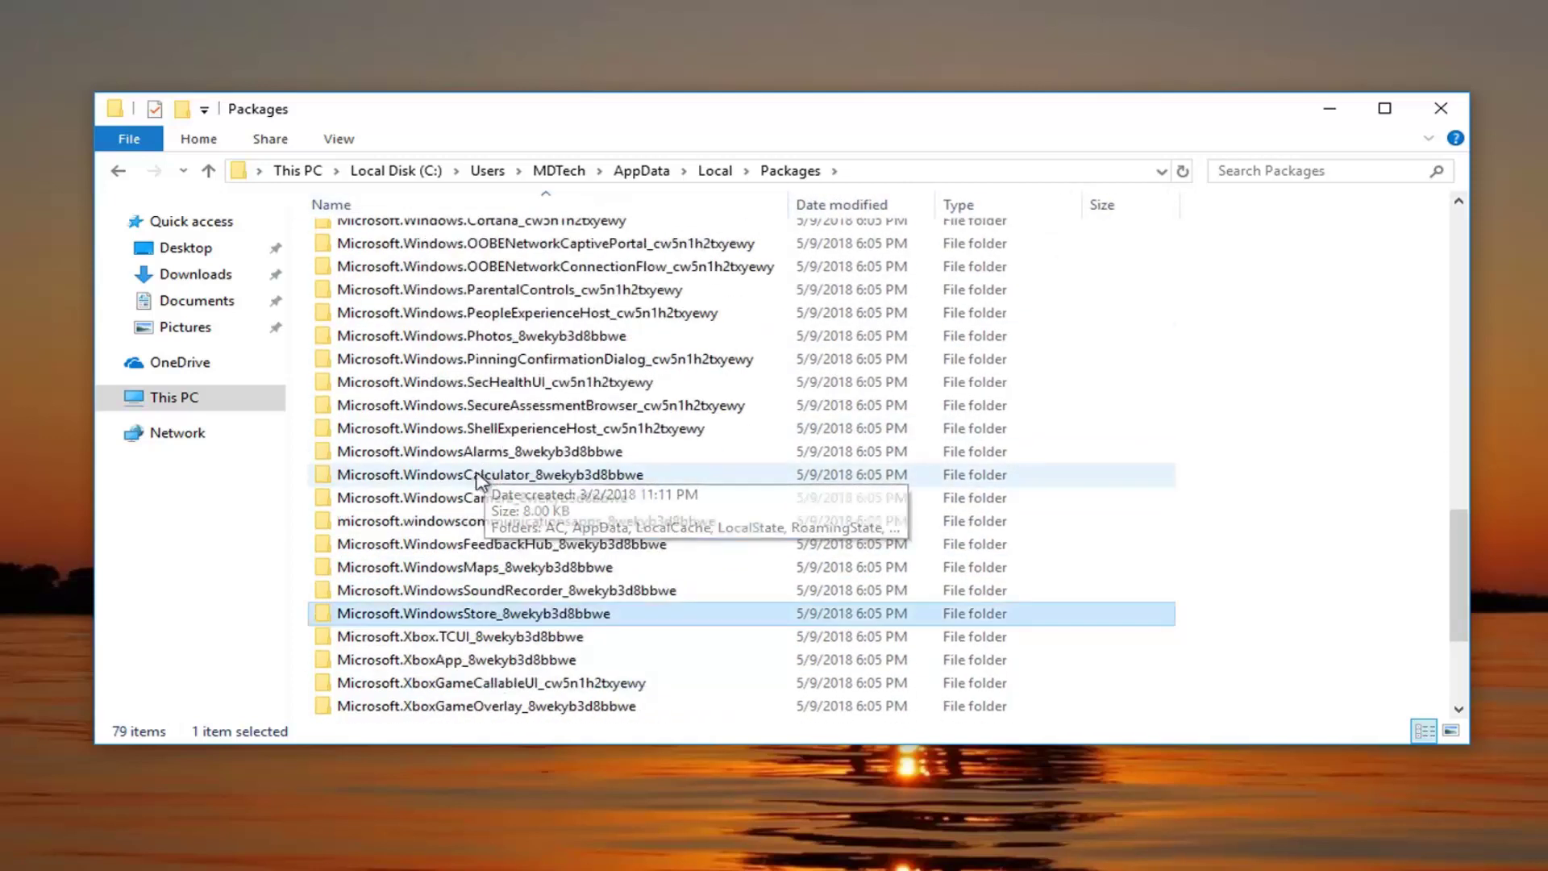
scroll(479, 482, down, 1)
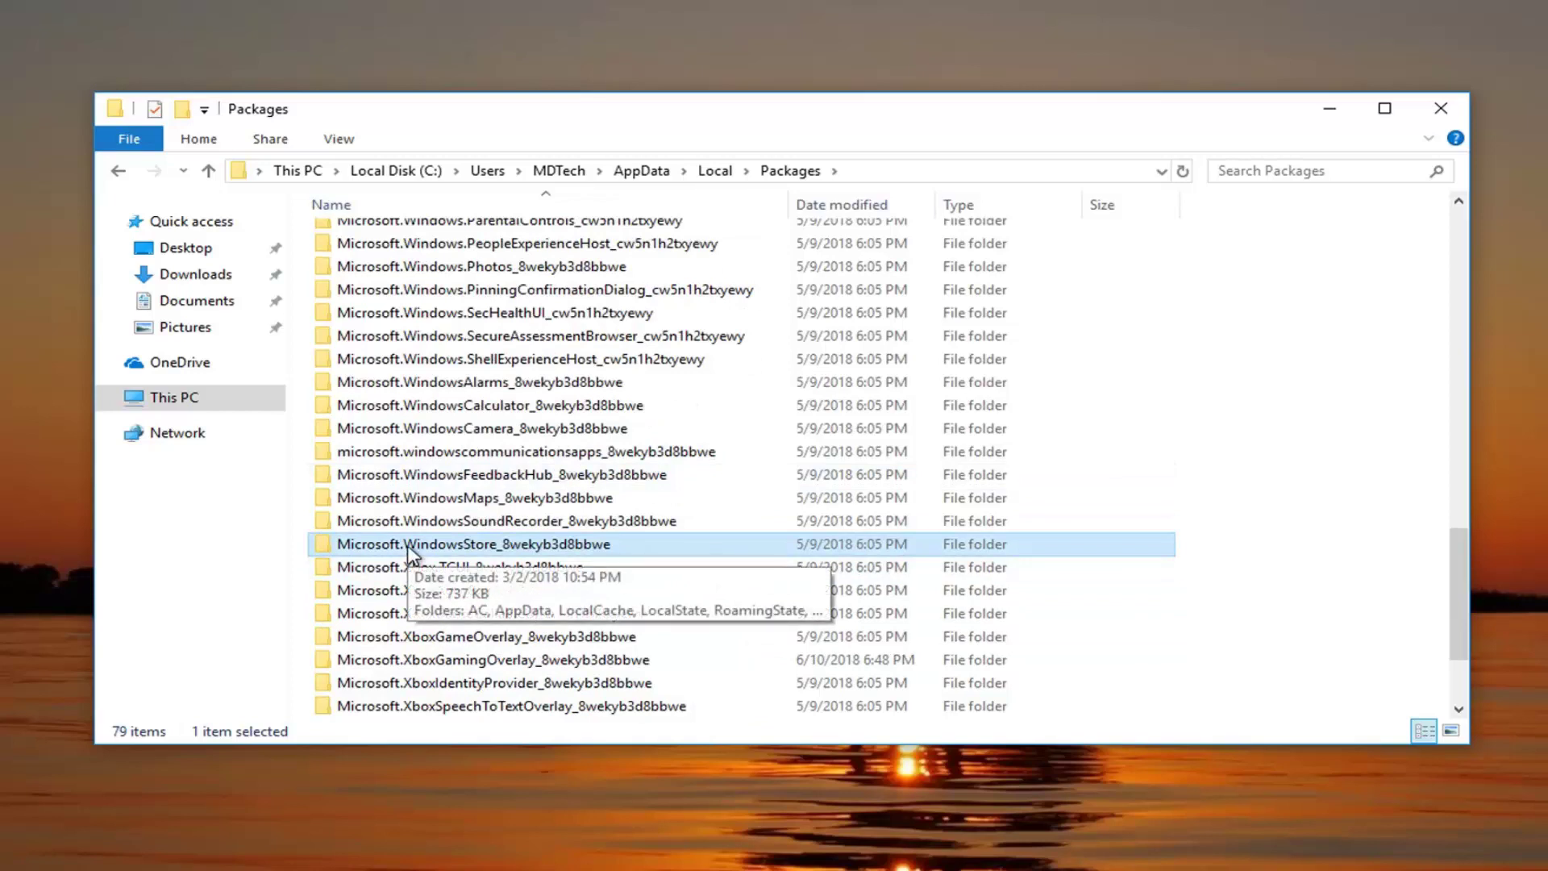
Navigate into the WindowsStore package's empty LocalState folder.
double_click(408, 547)
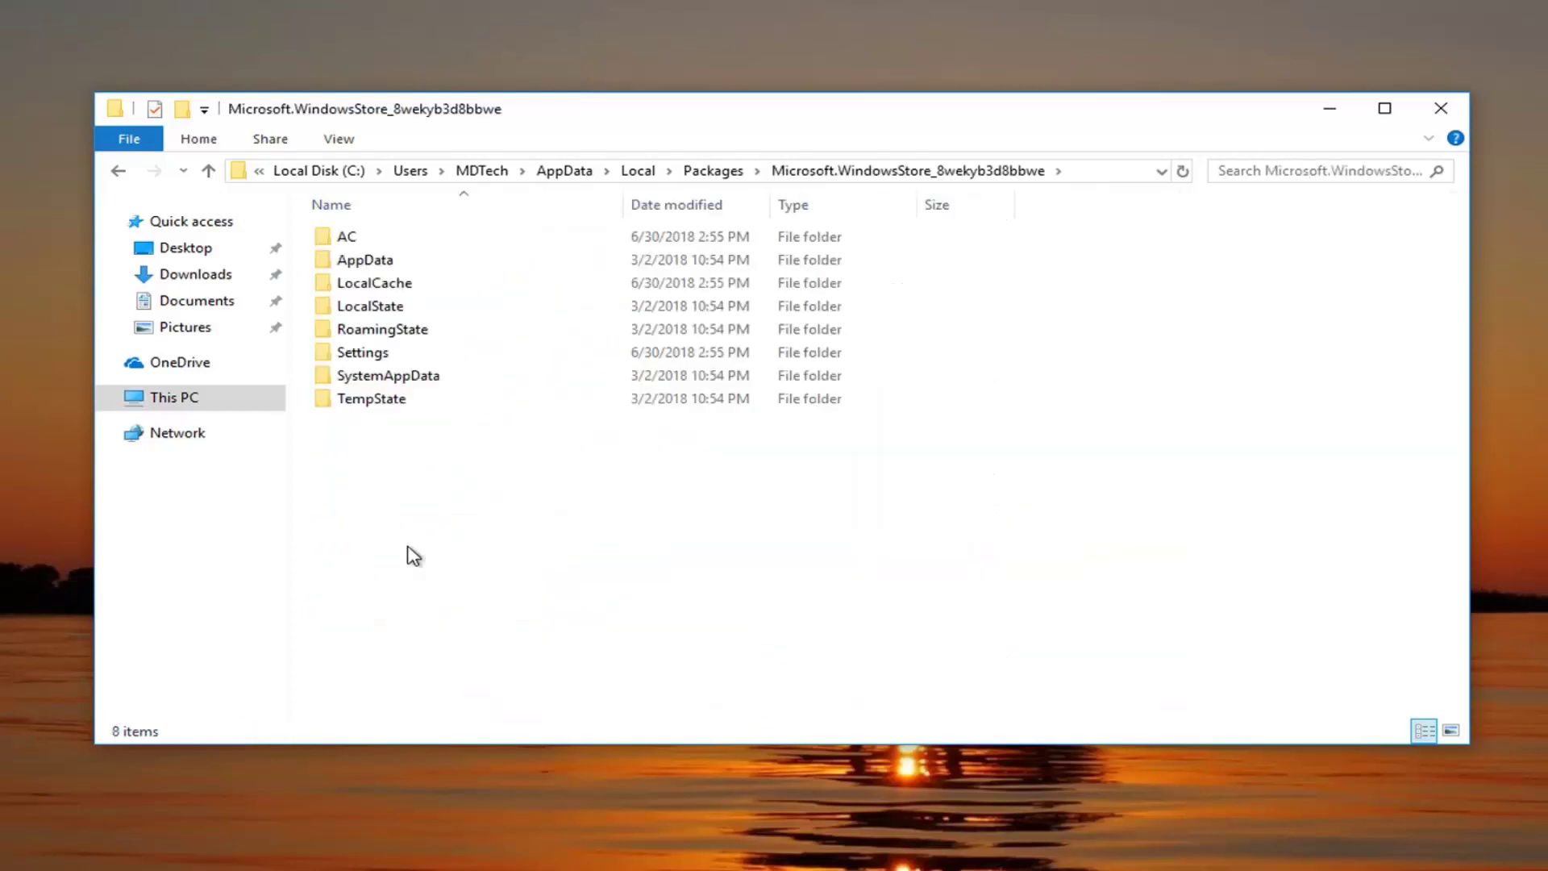
double_click(373, 310)
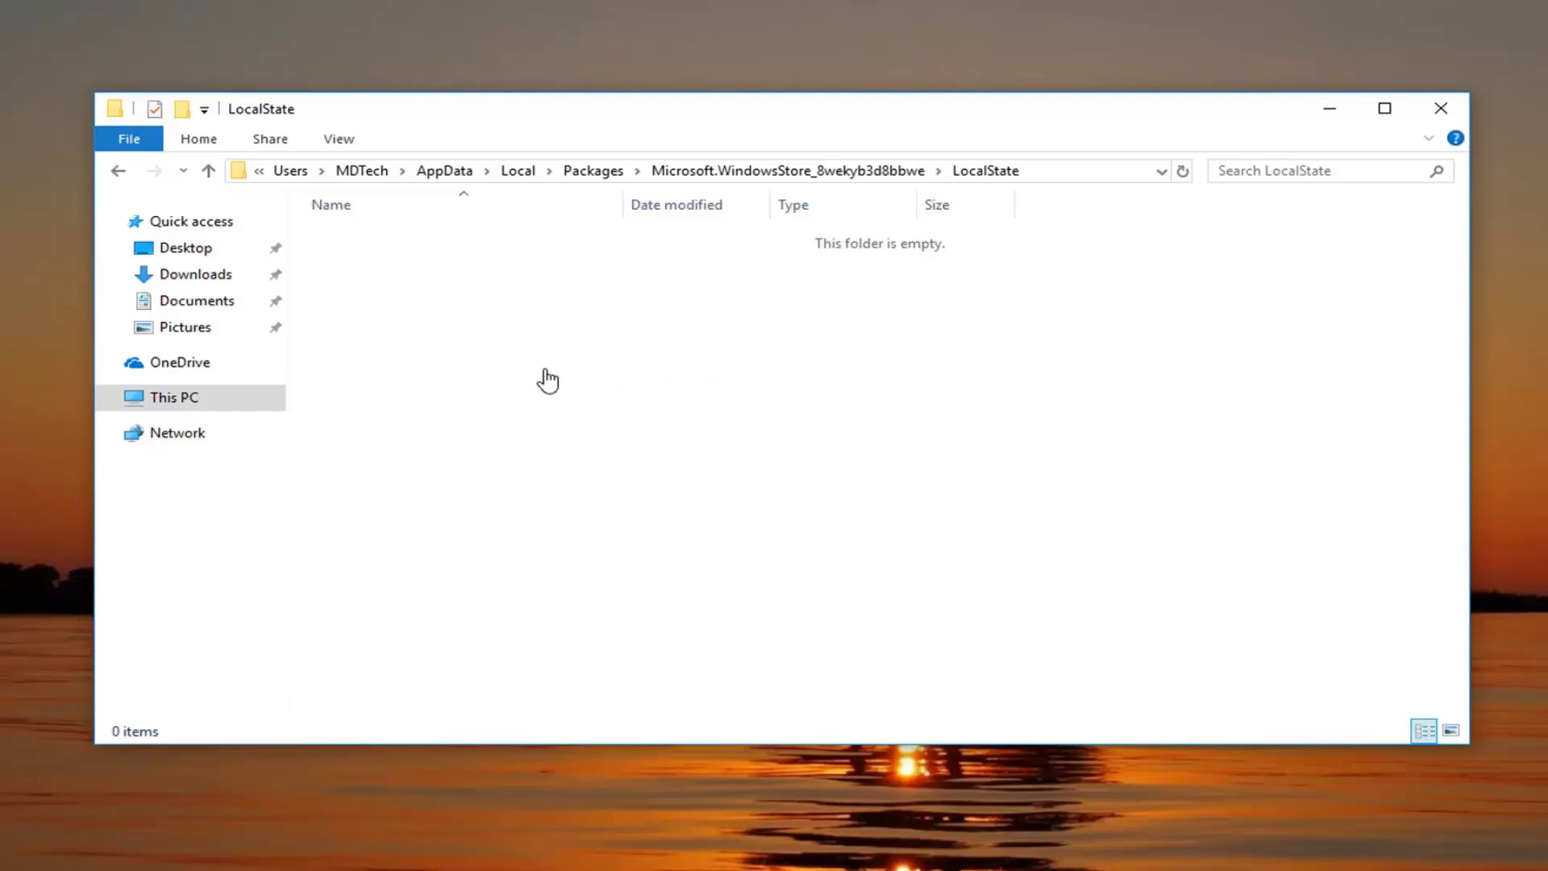
Create a new folder named 'cache' inside LocalState.
right_click(499, 314)
click(497, 305)
right_click(534, 316)
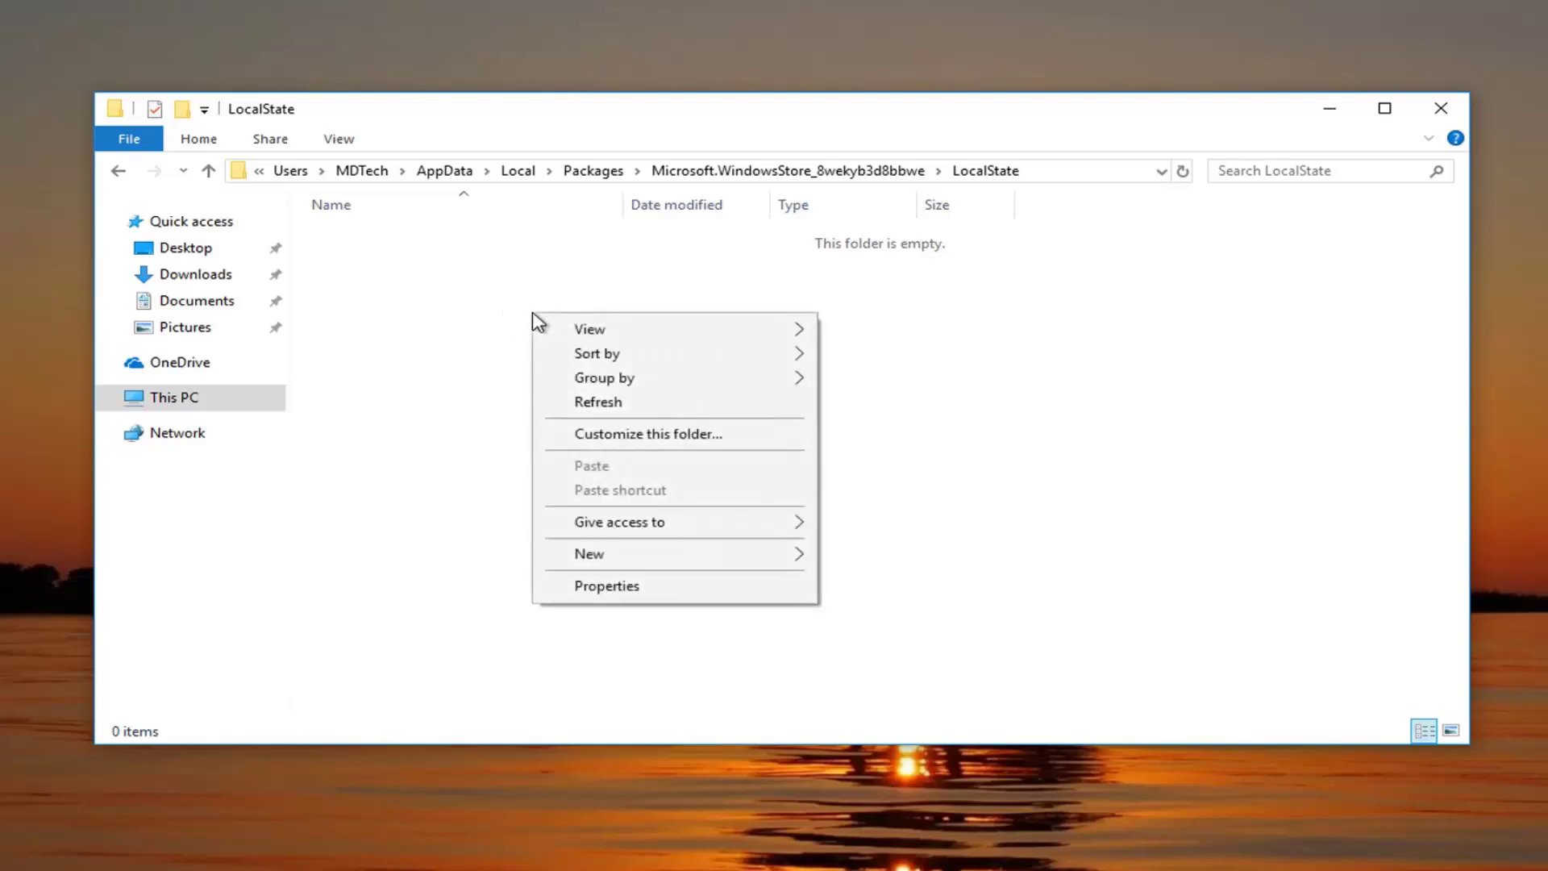
mouse_move(674, 553)
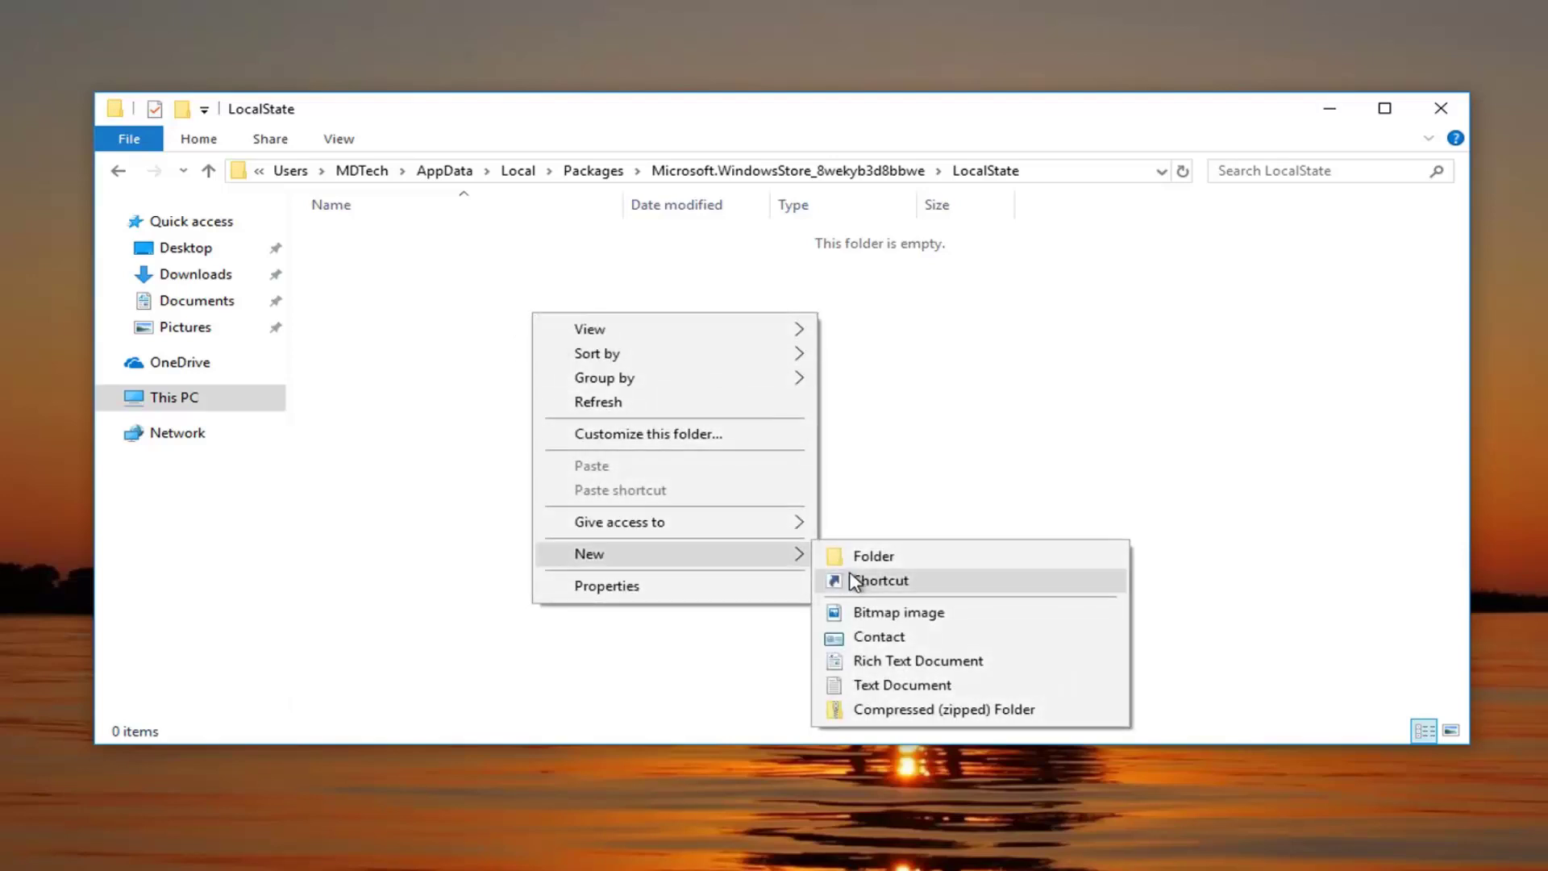
click(847, 556)
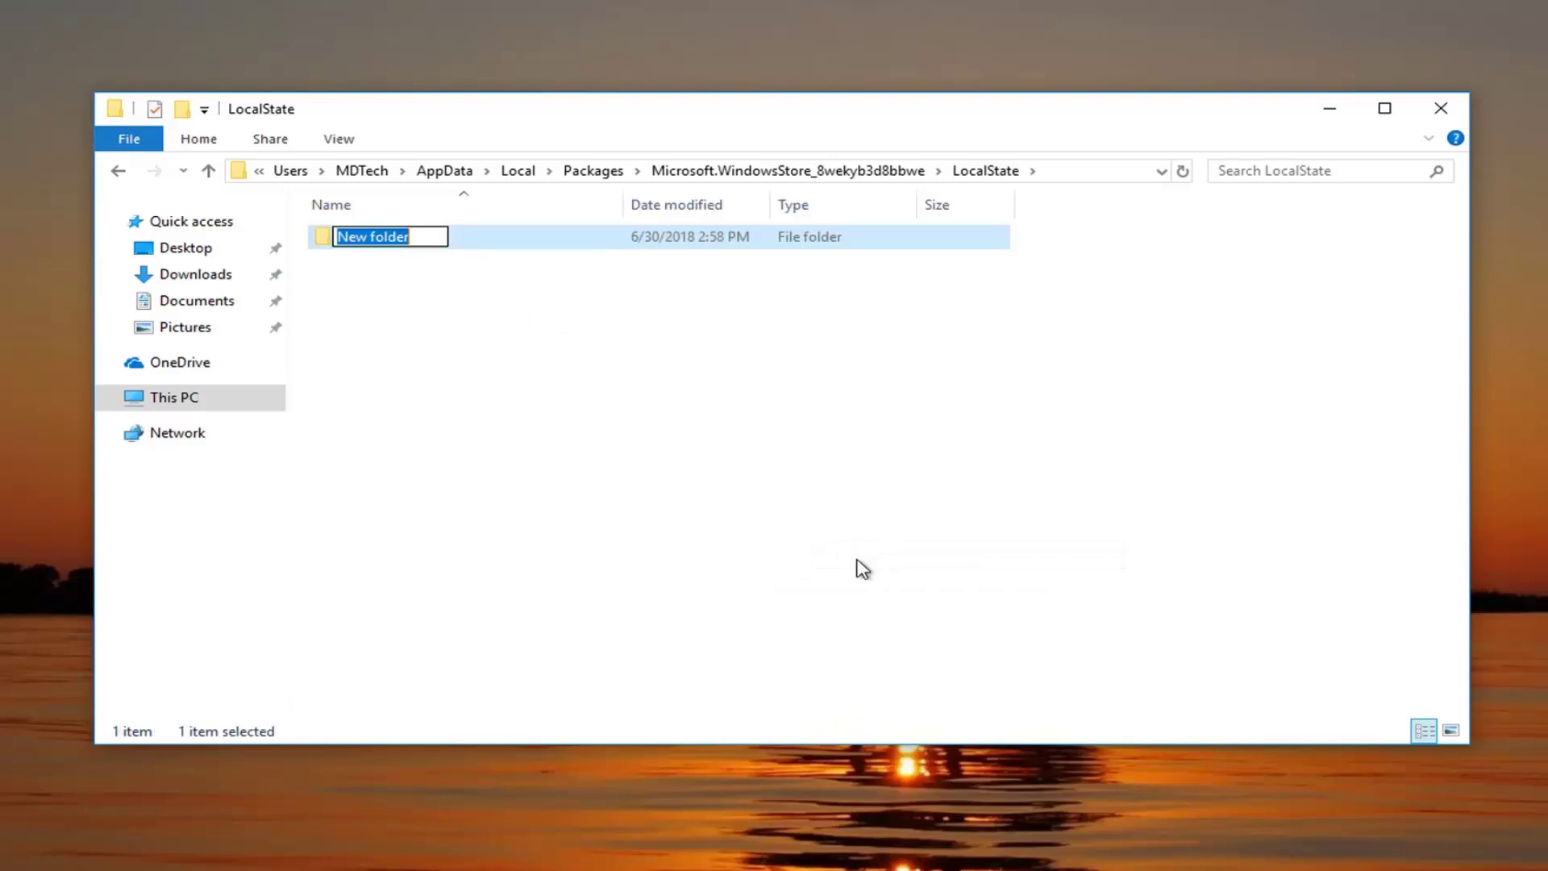
text(cache)
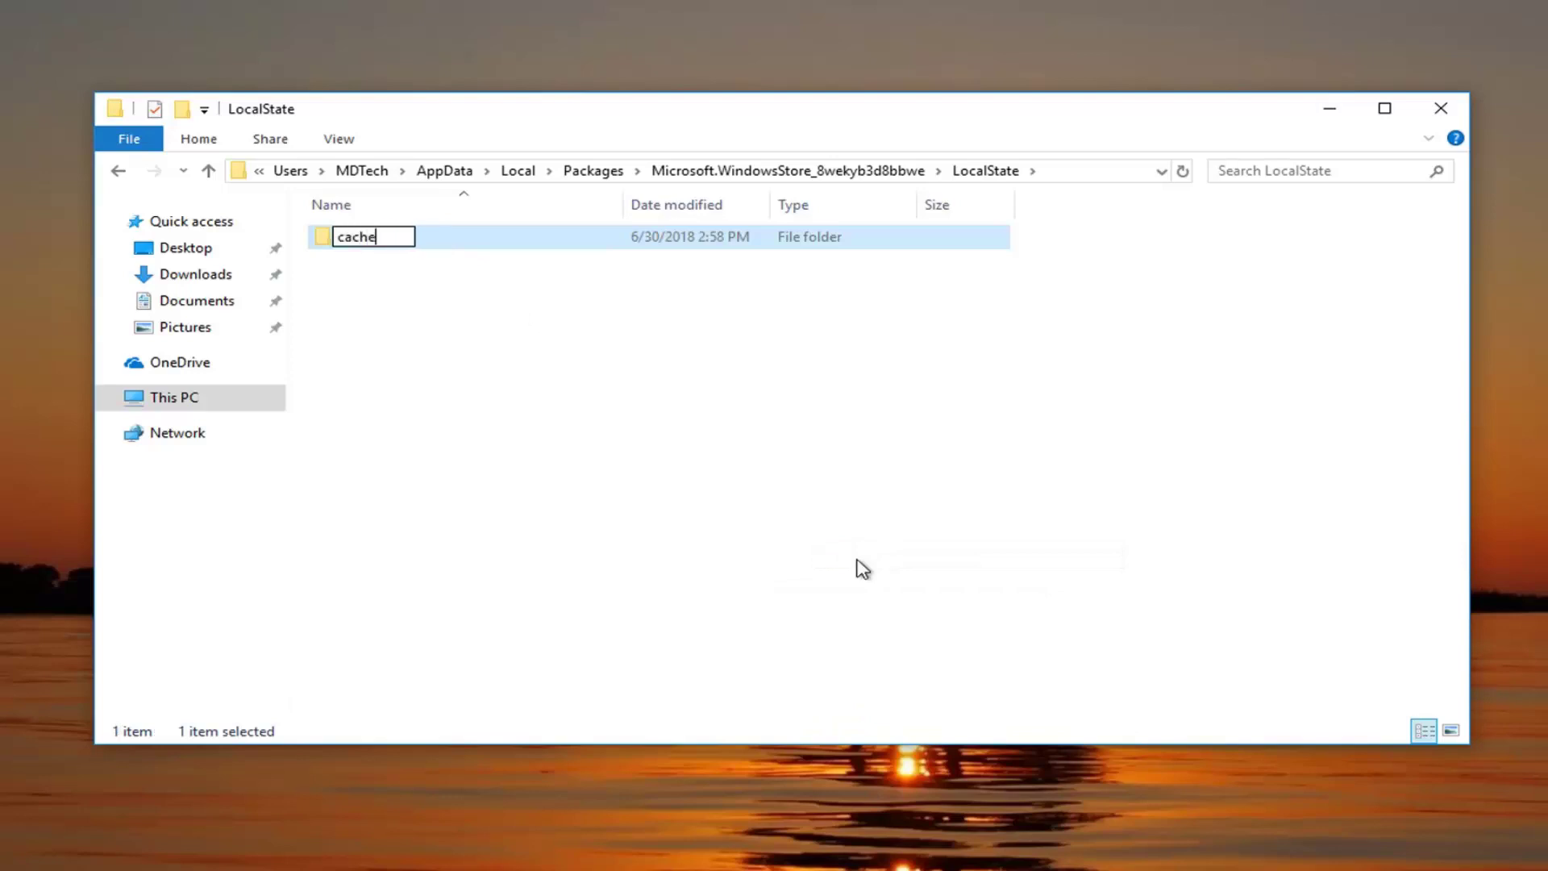
key(Return)
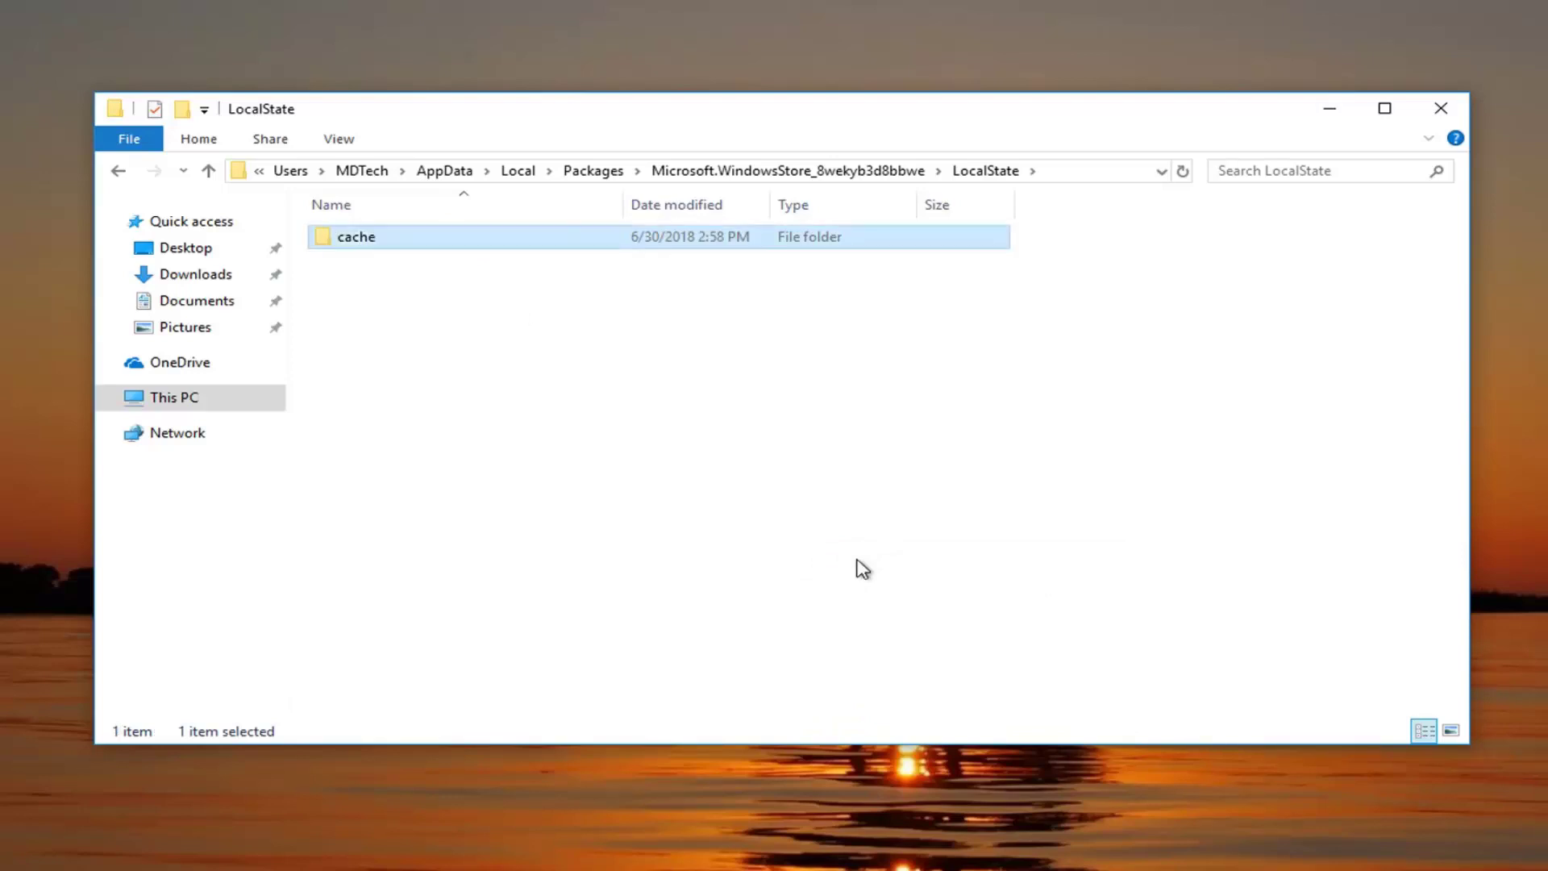
click(646, 537)
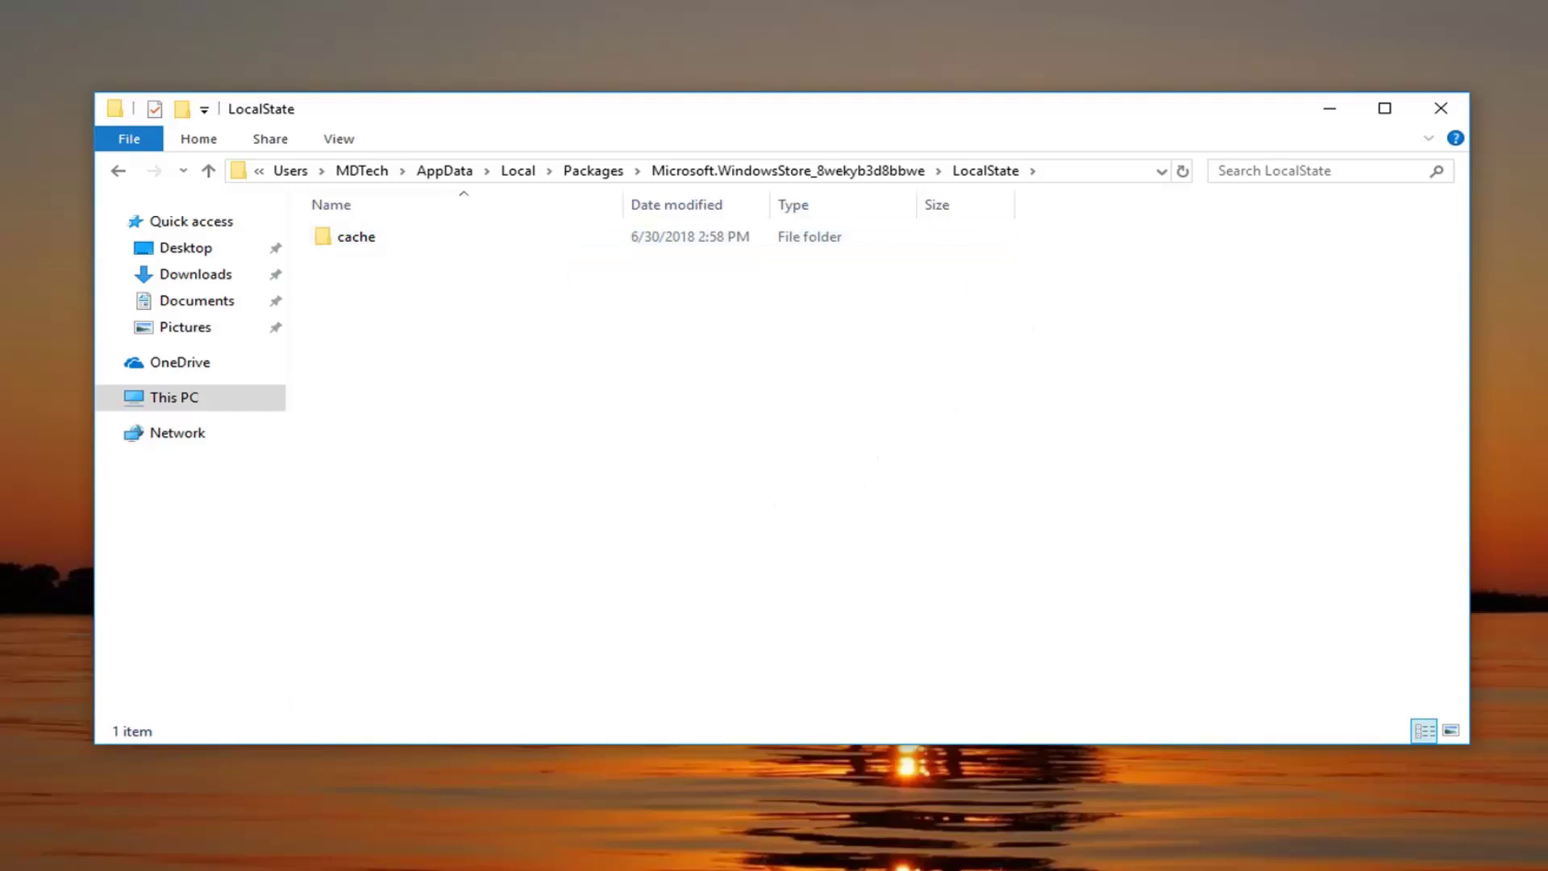
Close the File Explorer window showing LocalState.
click(1455, 113)
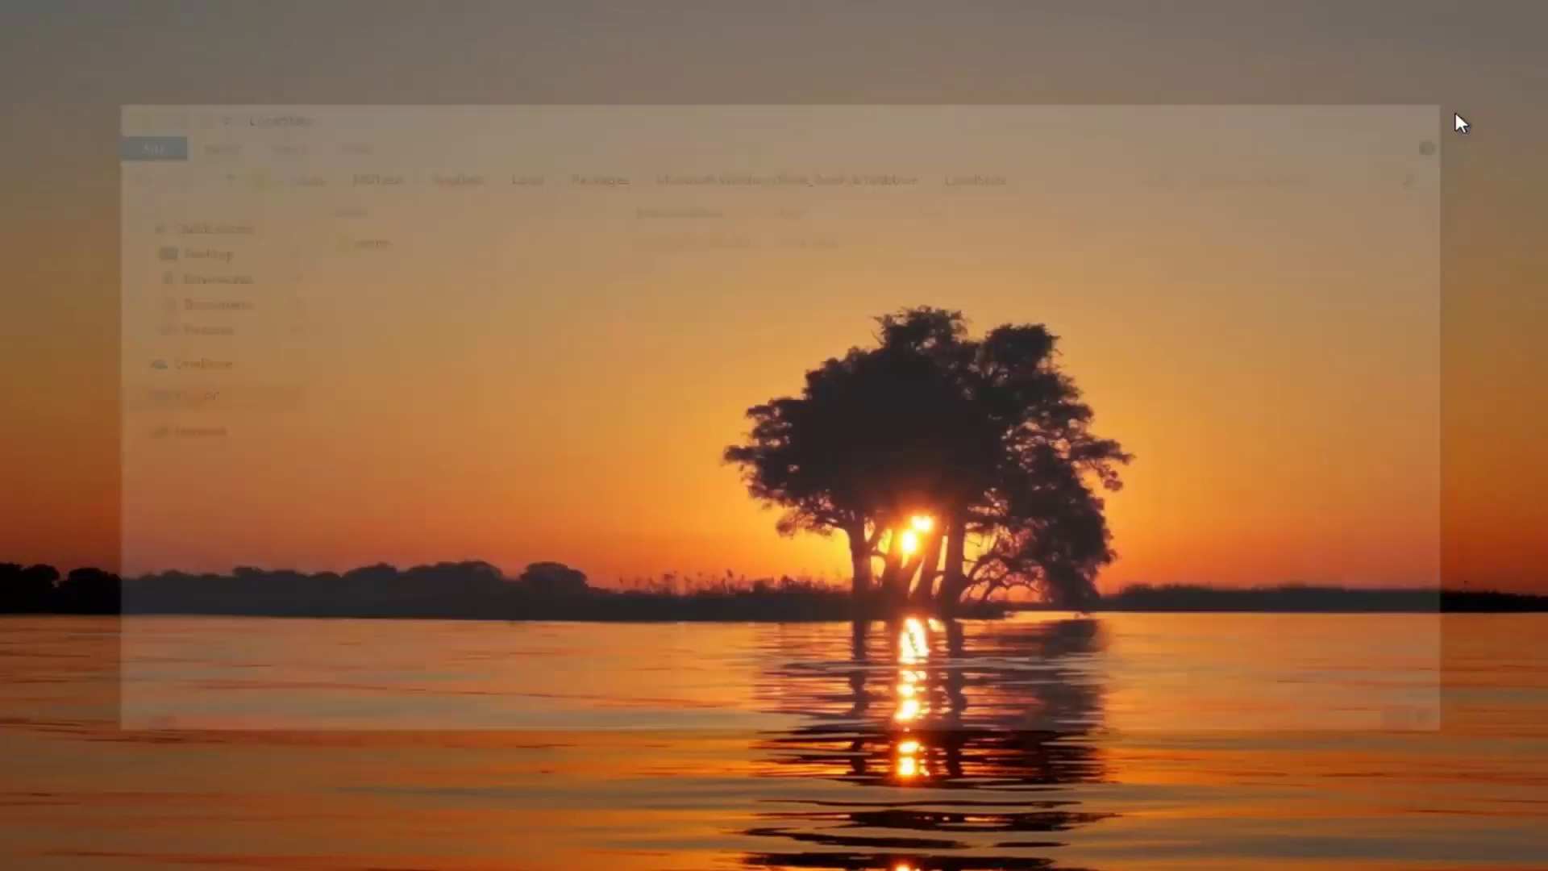